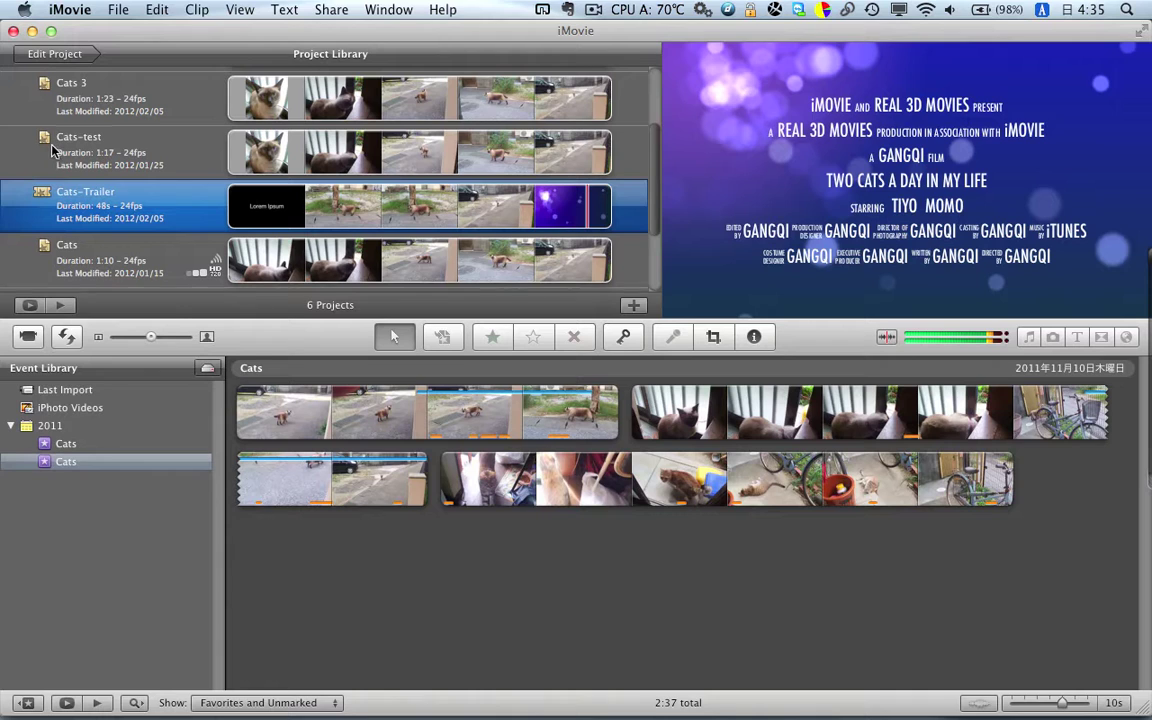
Step: Convert the Cats-Trailer trailer into a regular project and open it for editing
left_click(119, 10)
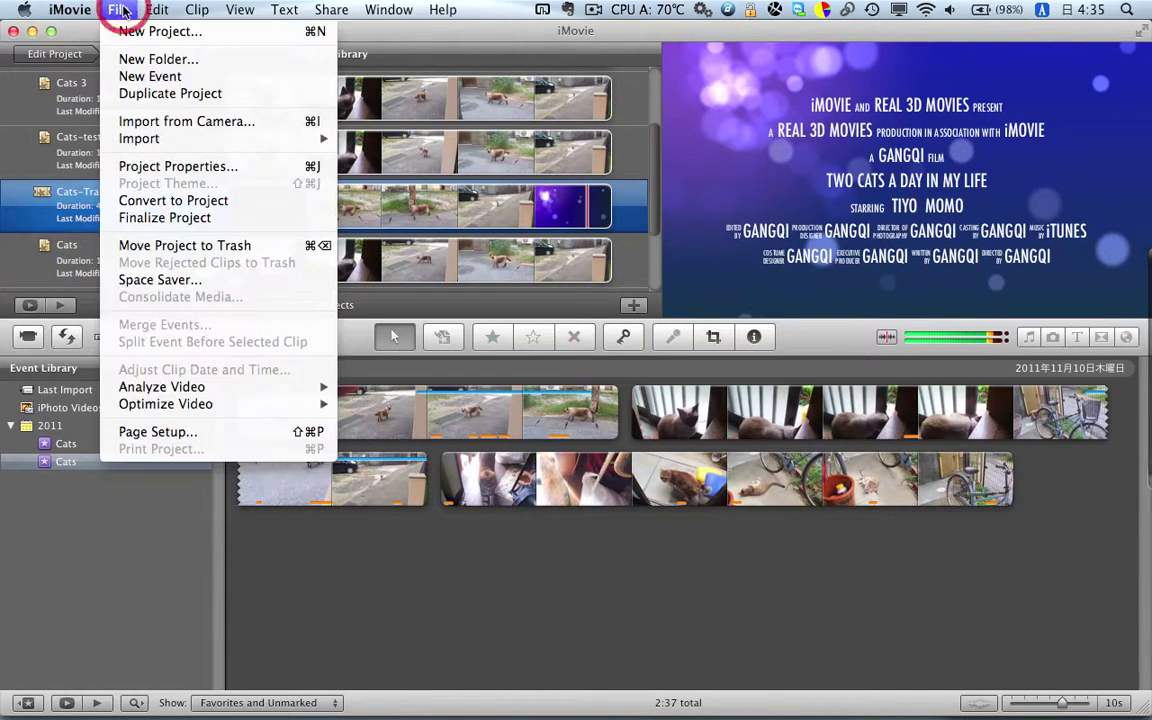
left_click(183, 200)
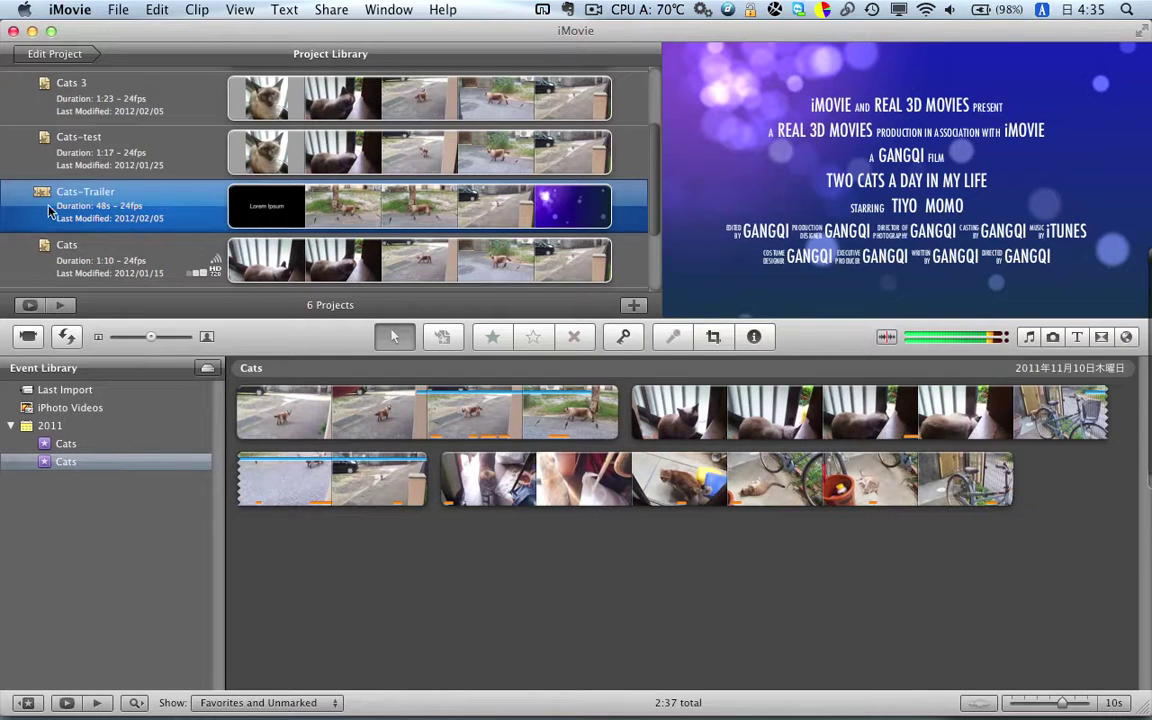
left_click(40, 137)
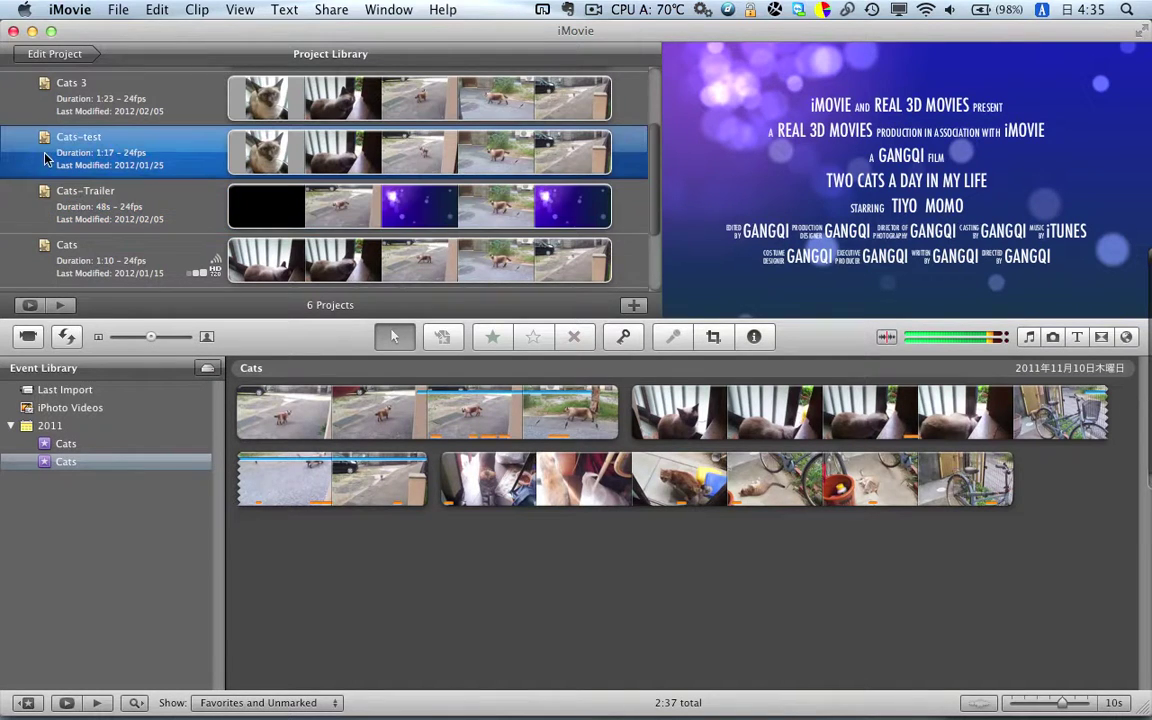
left_click(50, 207)
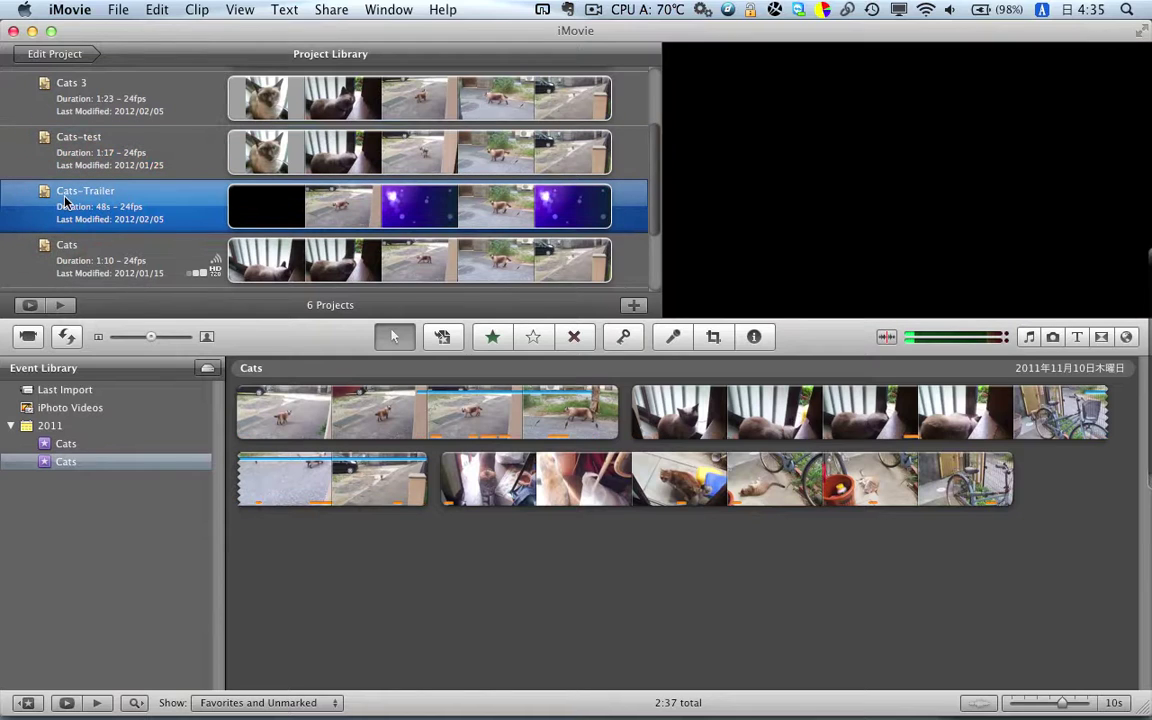
double_click(172, 212)
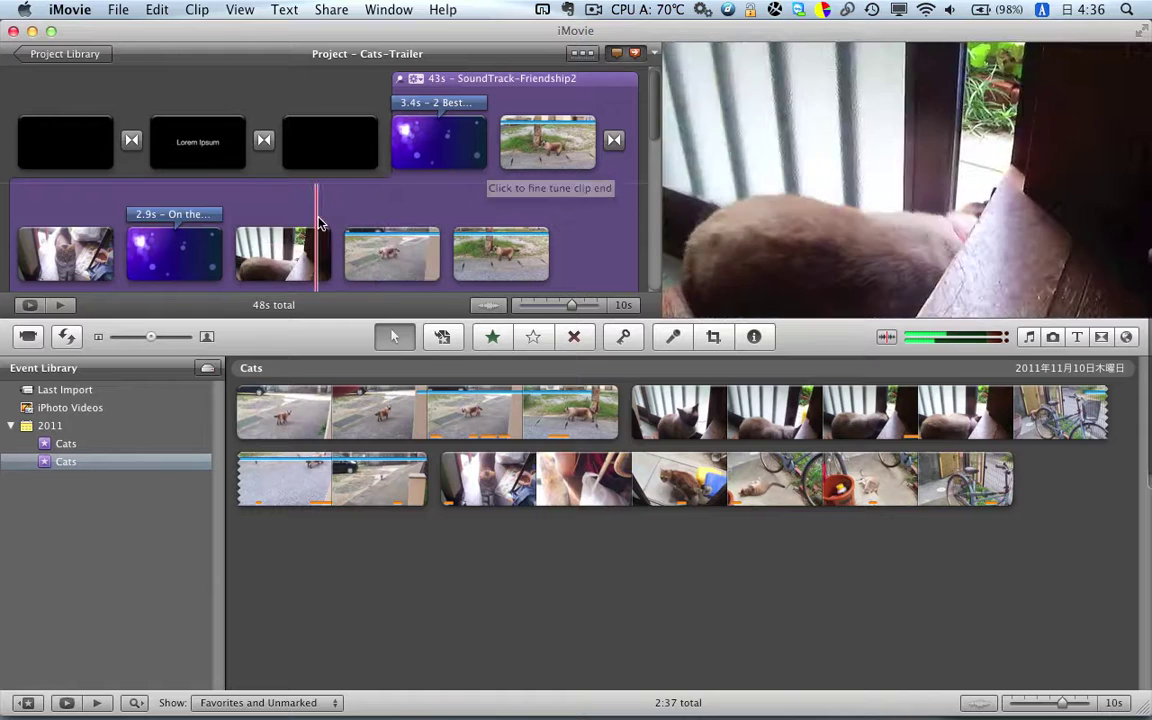
key("space")
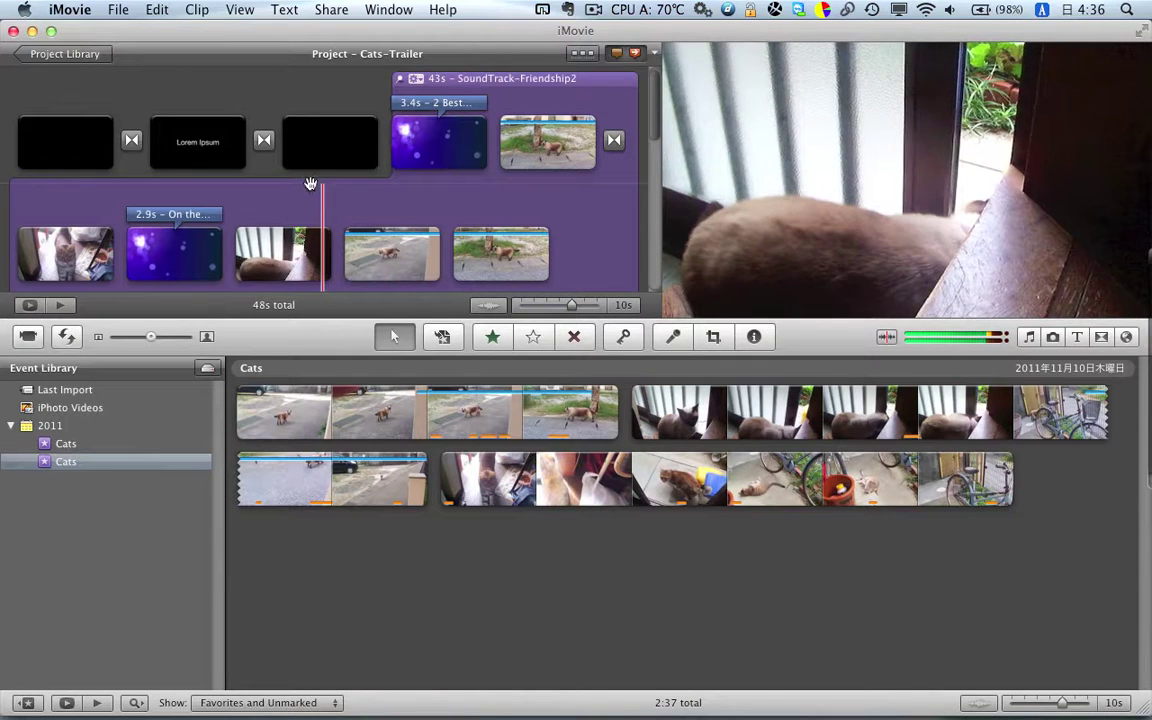
Step: Apply Ken Burns to the Real 3D Movies clip, enlarging both the start and end frames to the full picture
mouse_move(292, 160)
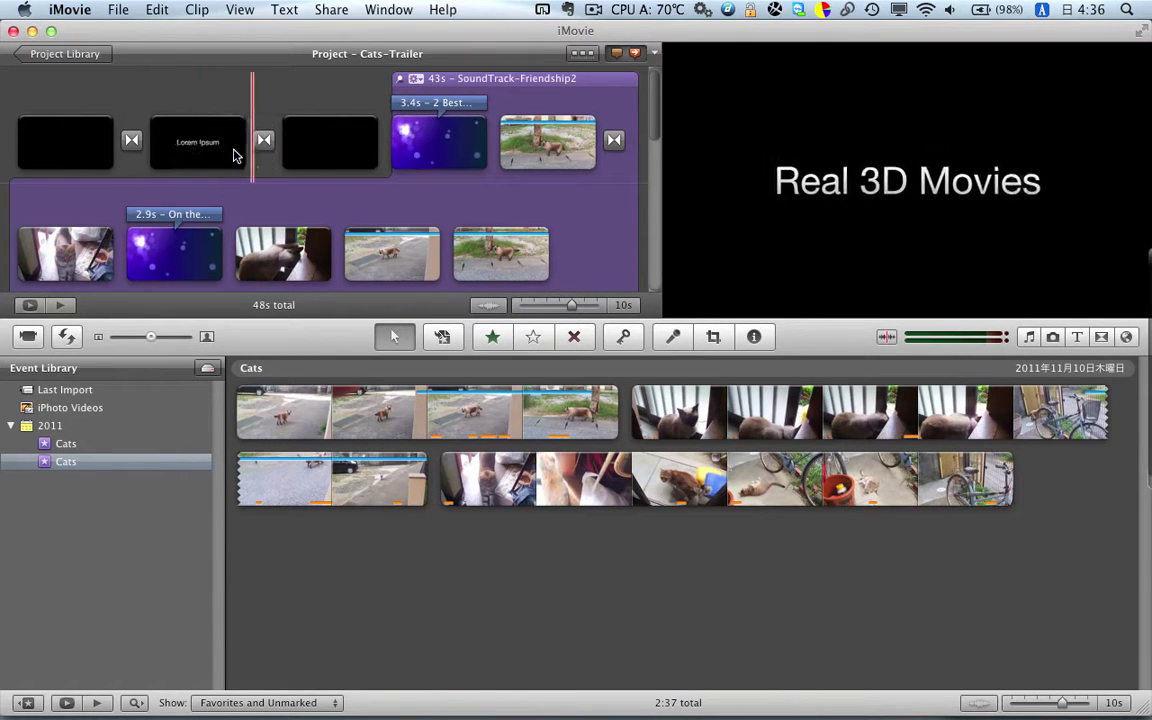
left_click(183, 160)
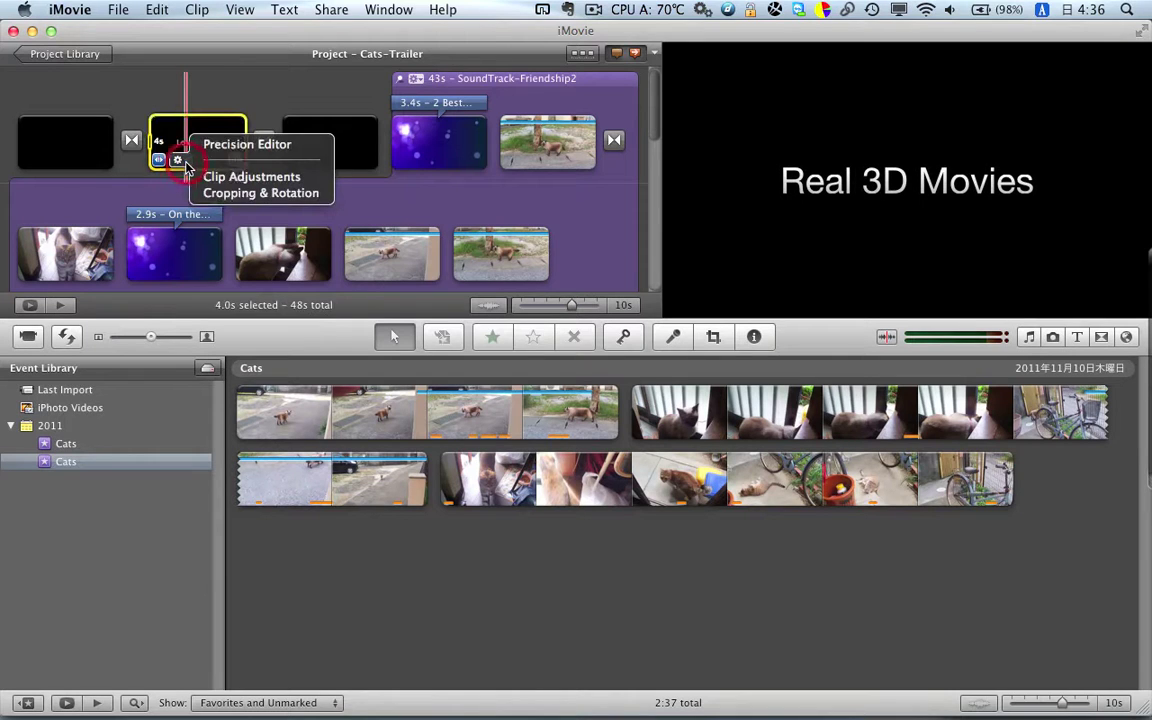
left_click(225, 200)
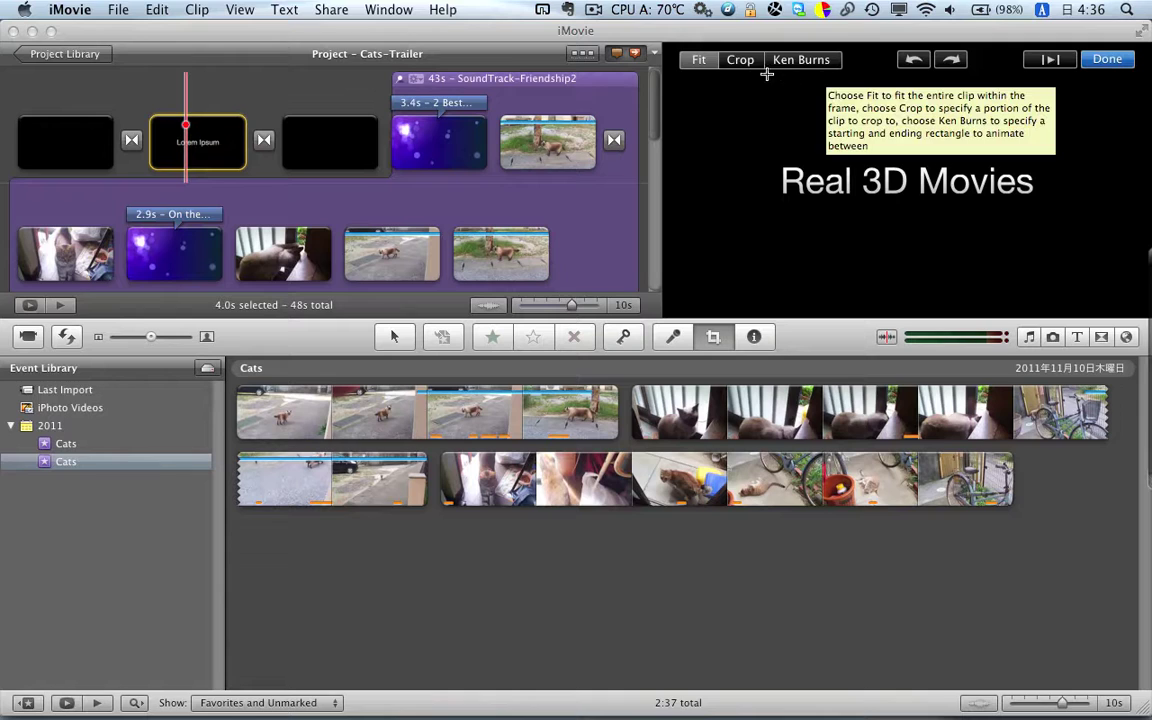
left_click(801, 60)
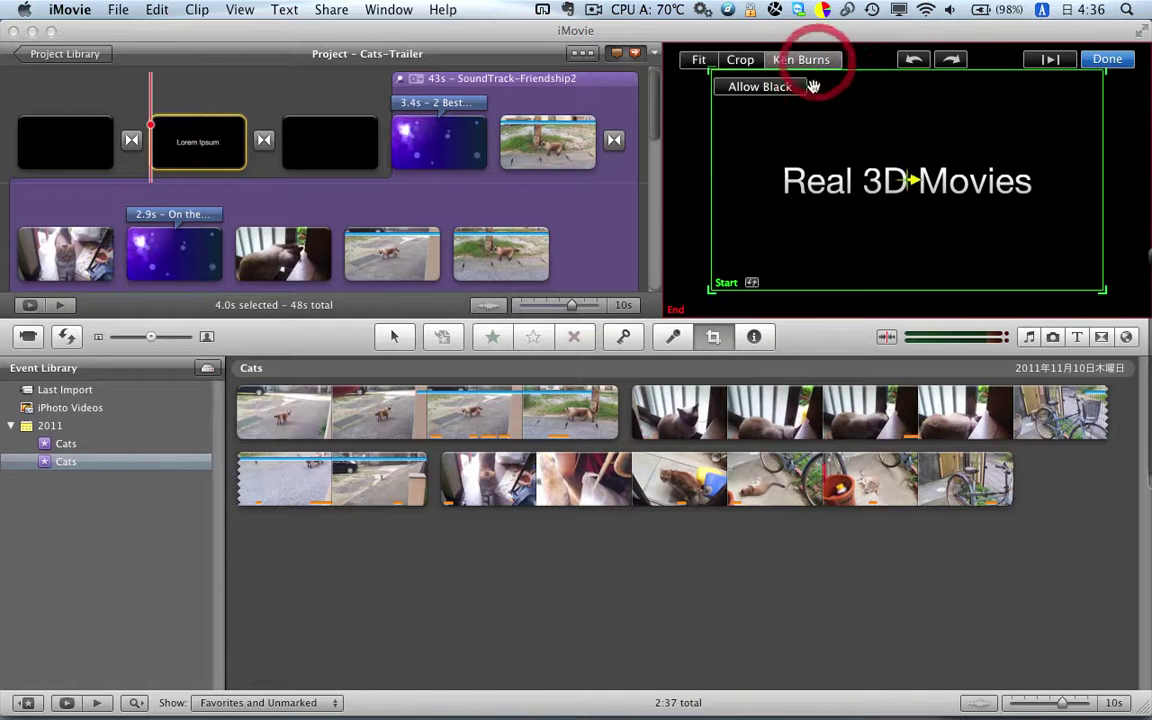
left_click_drag(708, 291, 683, 304)
left_click(725, 300)
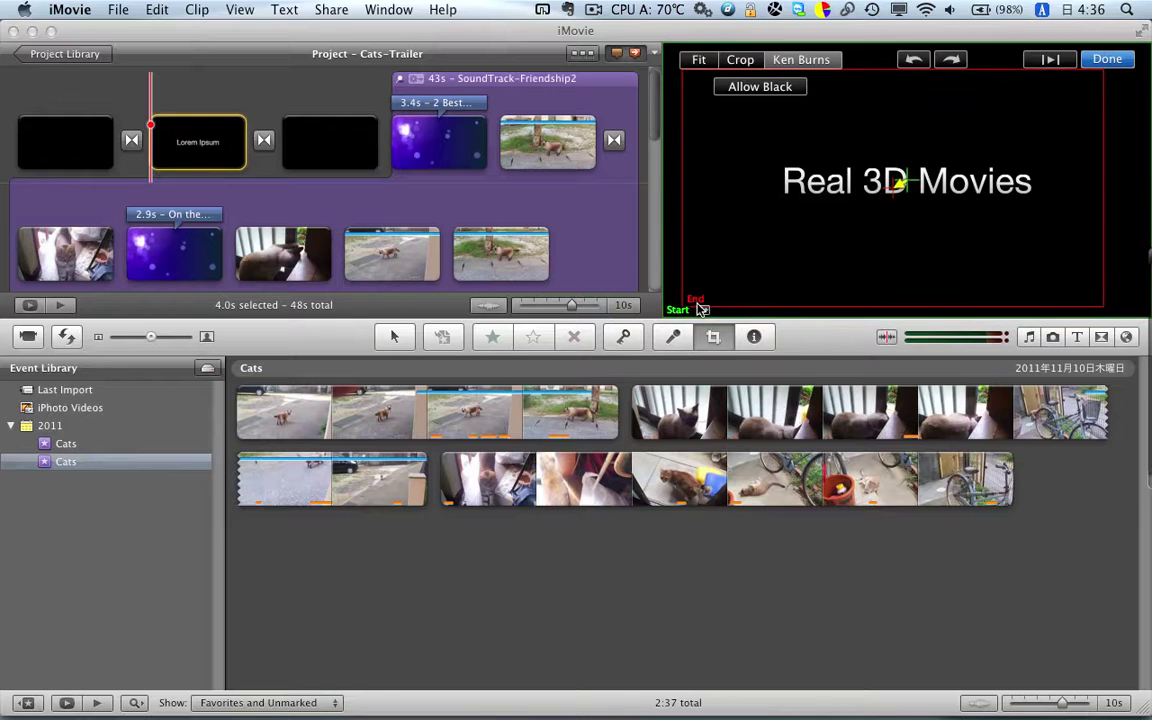
left_click_drag(700, 300, 656, 320)
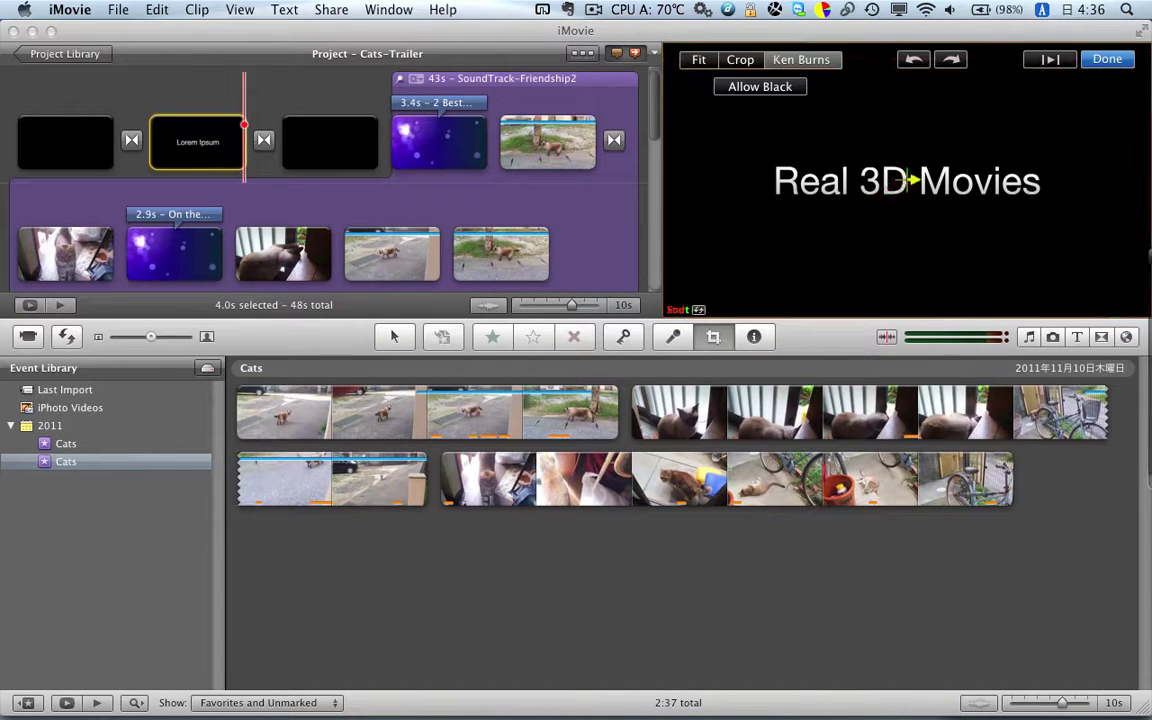
left_click(1108, 60)
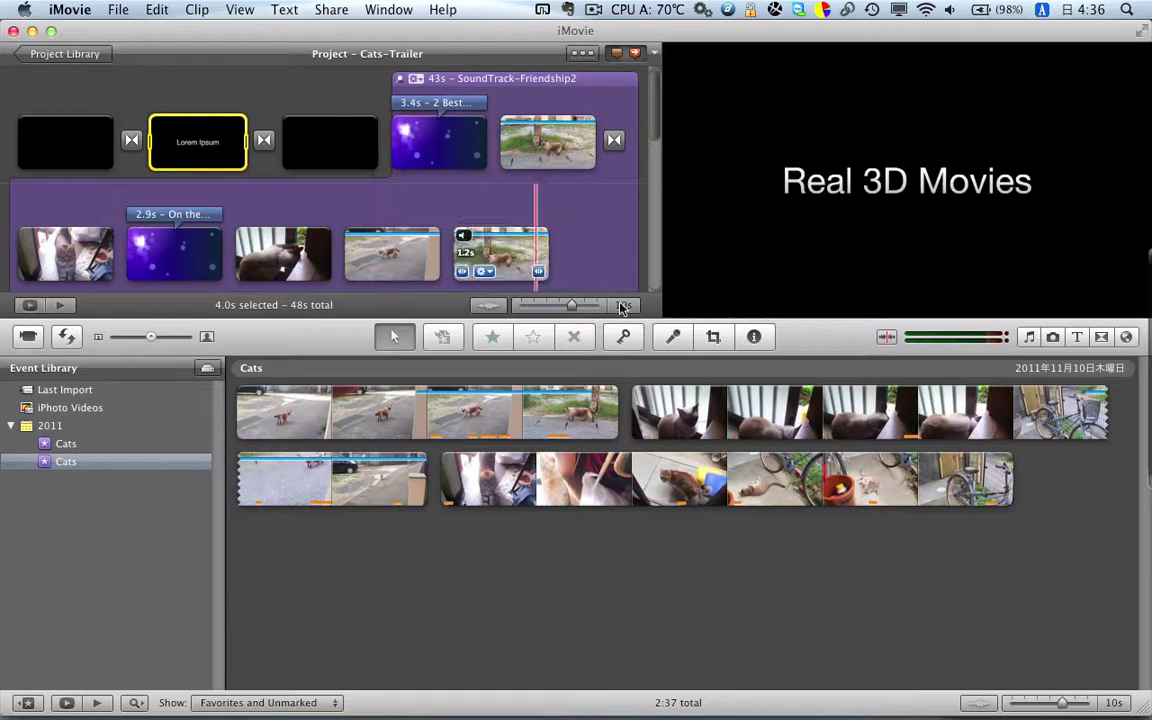
left_click(197, 99)
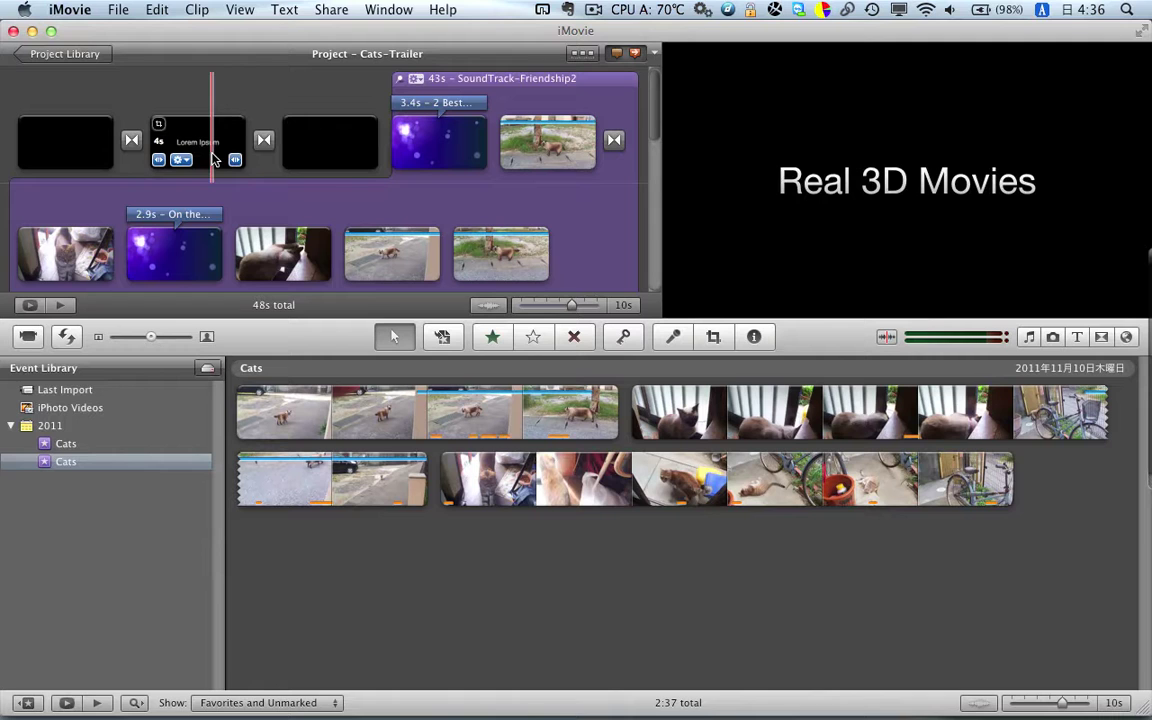
Step: Add a Centered title over the Real 3D Movies clip, reading "present" and shifted below the existing text with blank lines
left_click(1078, 340)
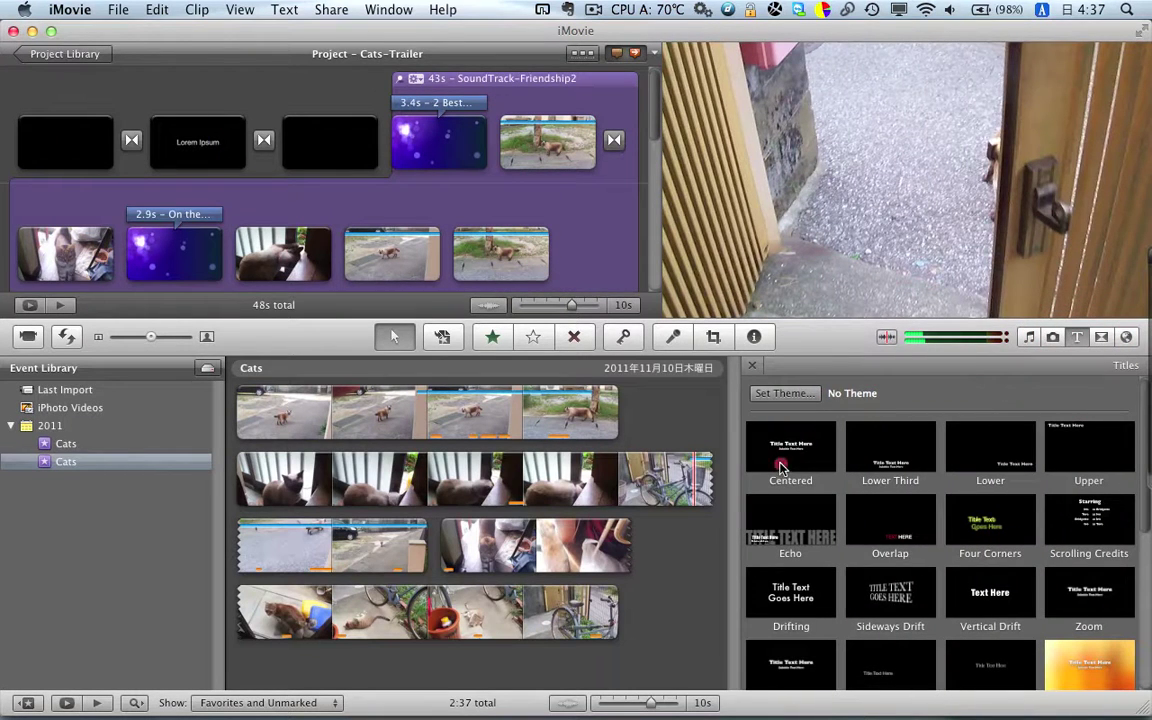
left_click_drag(782, 467, 197, 135)
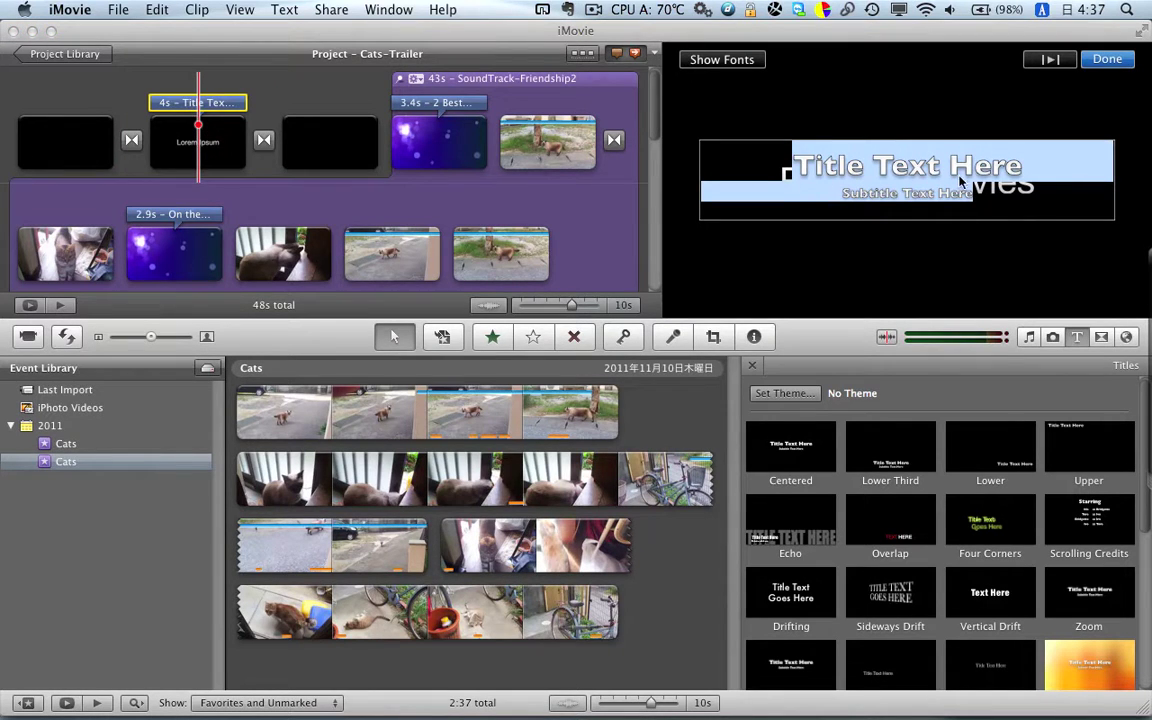
type("p")
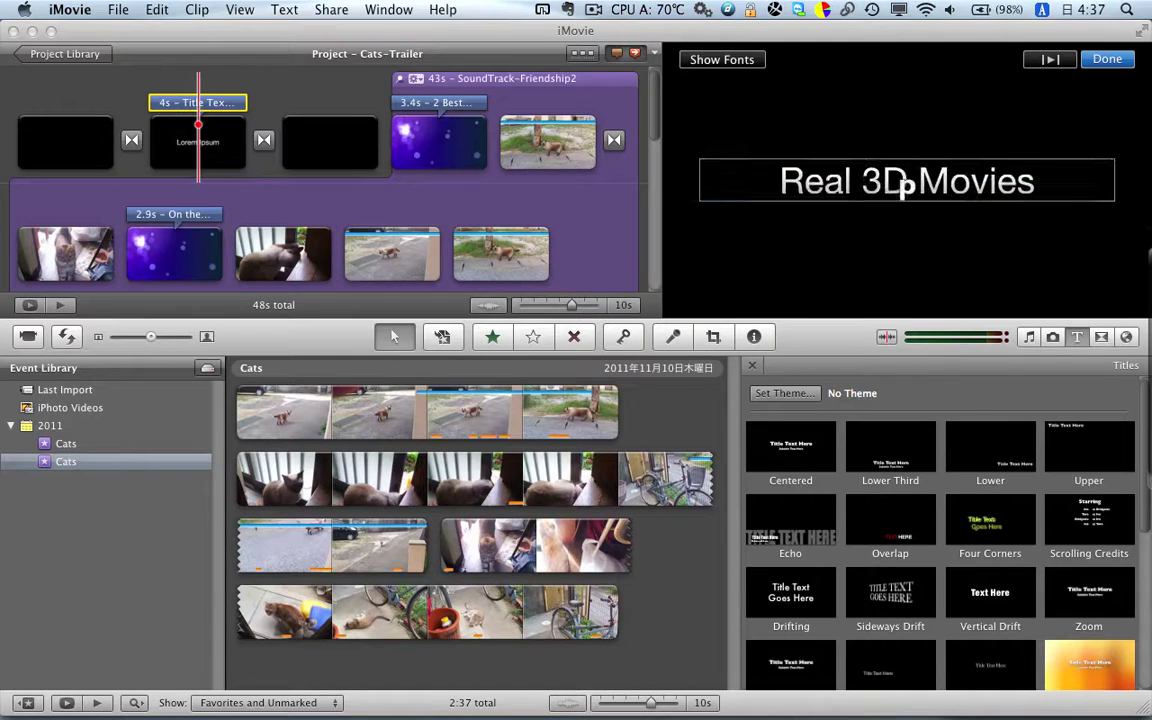
type("resent")
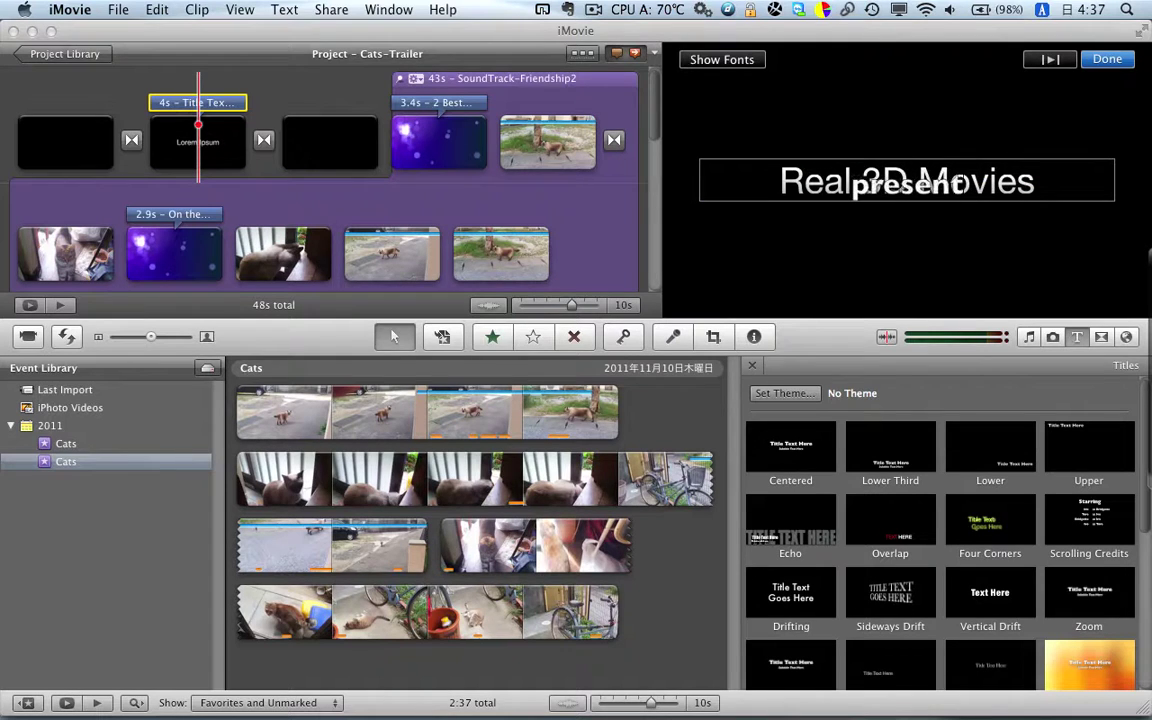
left_click(848, 198)
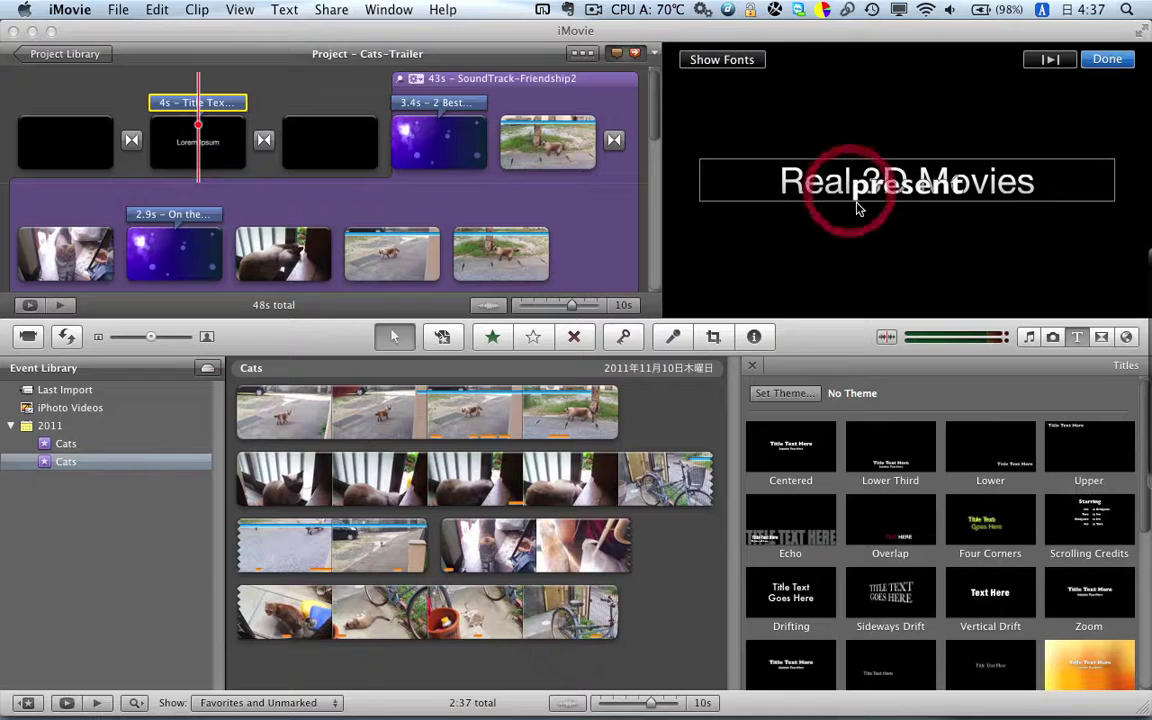
left_click(849, 204)
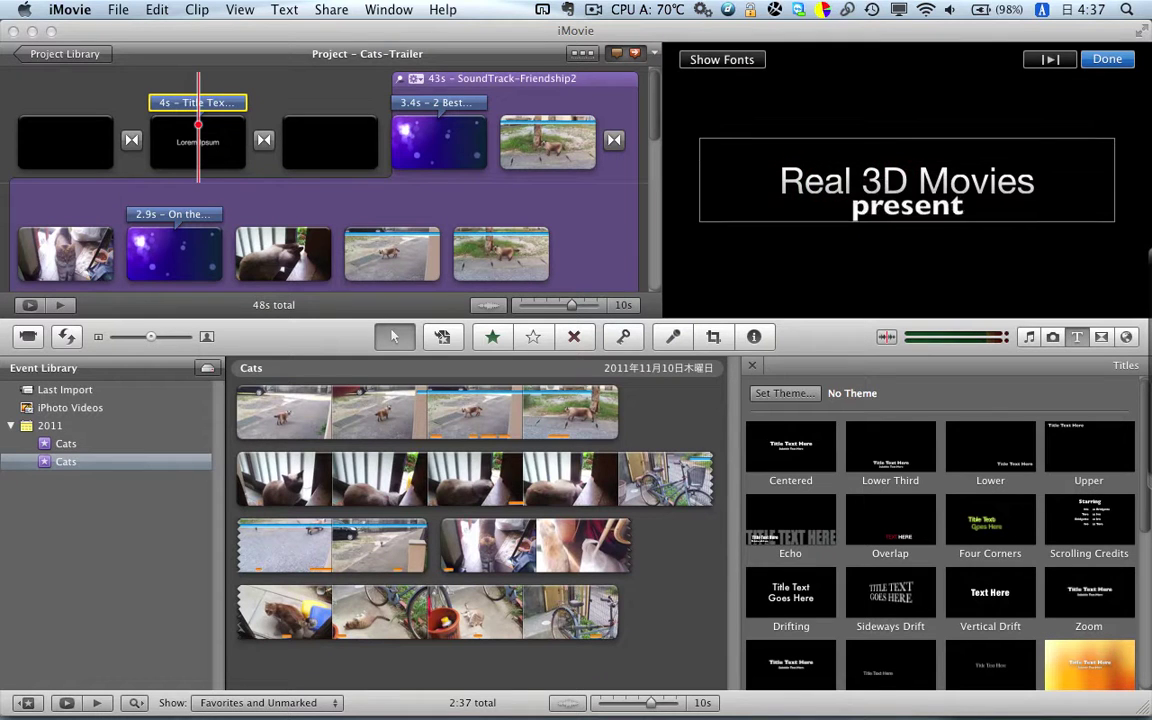
Step: Remove the bold and outline styles from the word "present" in the title
double_click(905, 229)
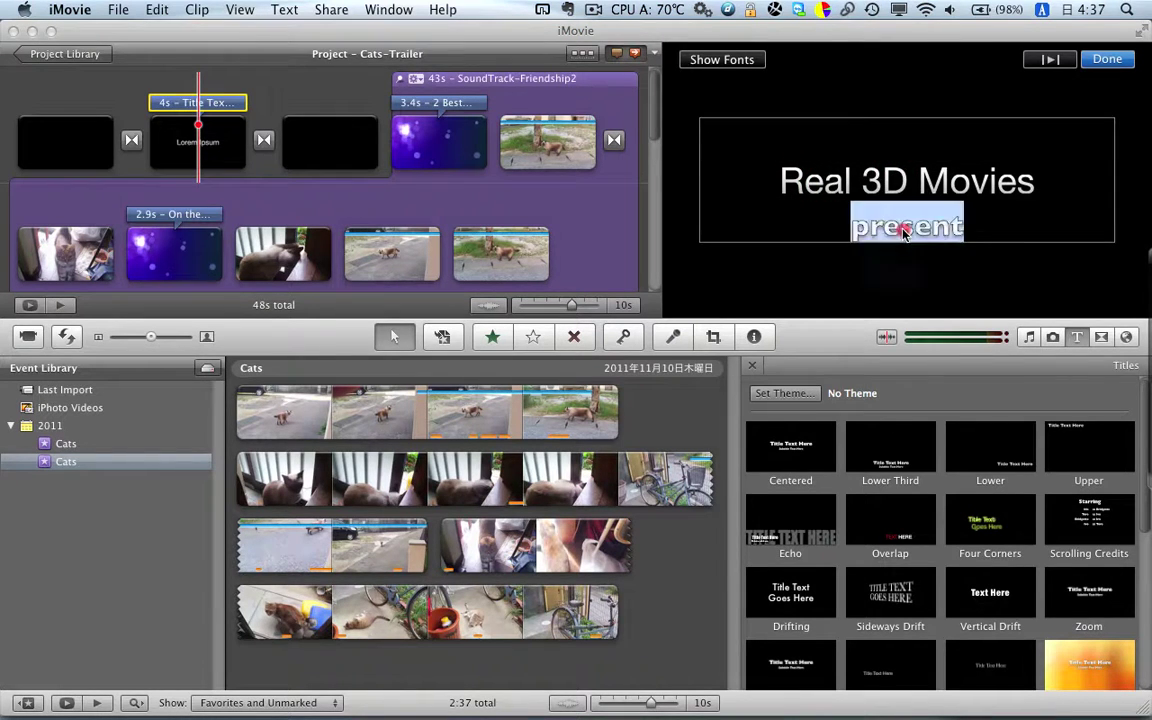
left_click(745, 64)
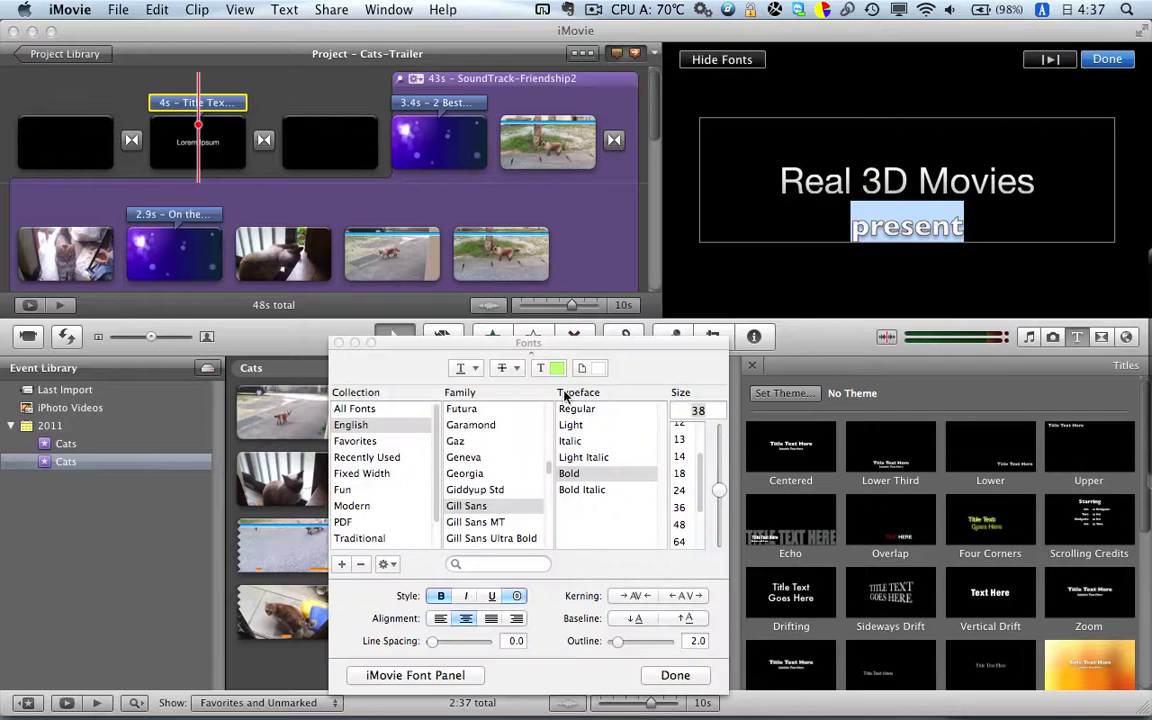
left_click(441, 597)
left_click(441, 597)
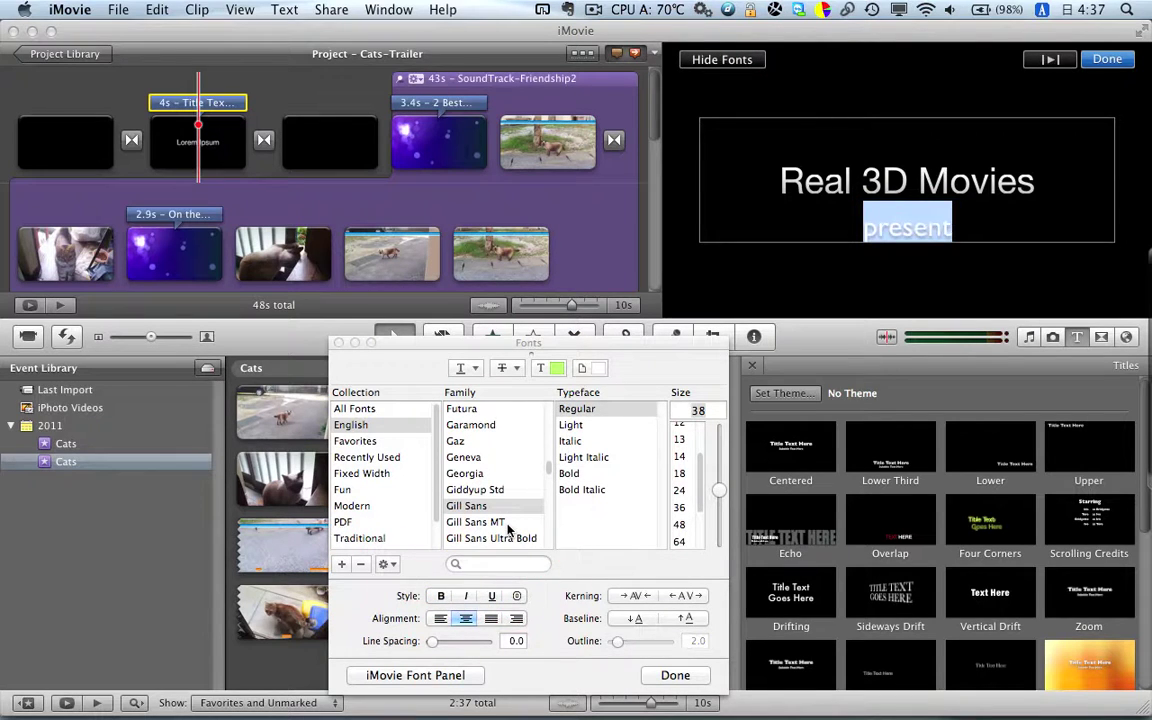
Step: Change the font family of the word "present" to Helvetica
scroll(508, 530, "down", 2)
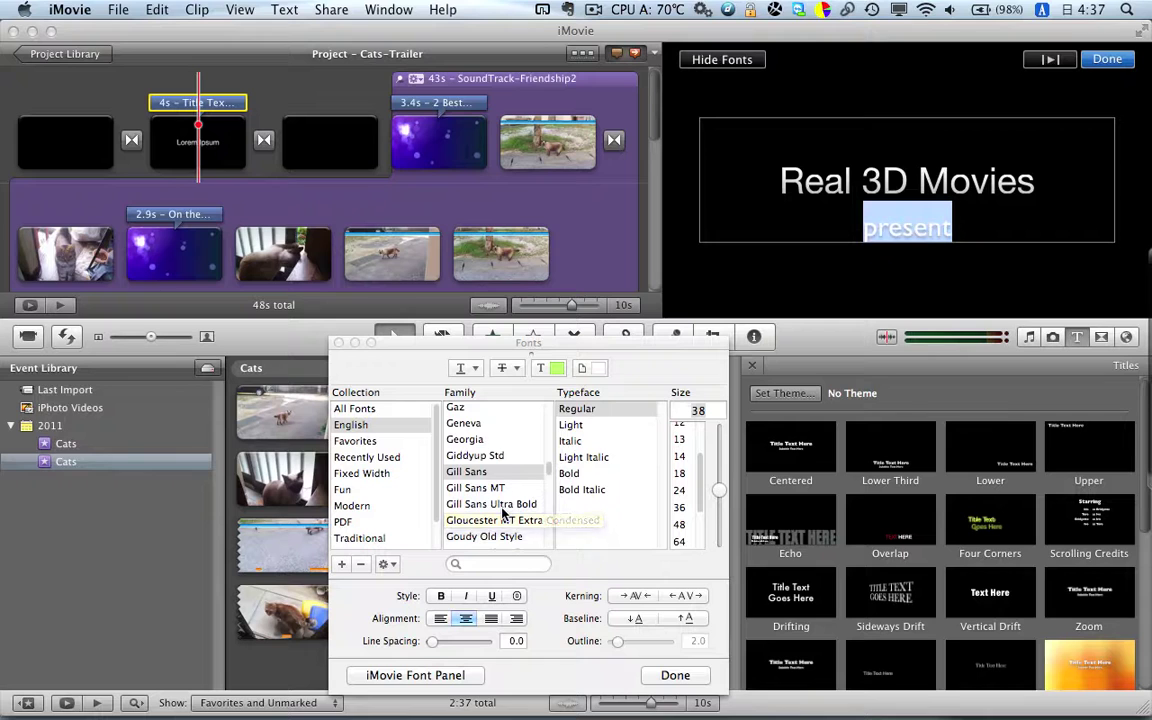
scroll(505, 520, "down", 8)
scroll(503, 513, "down", 15)
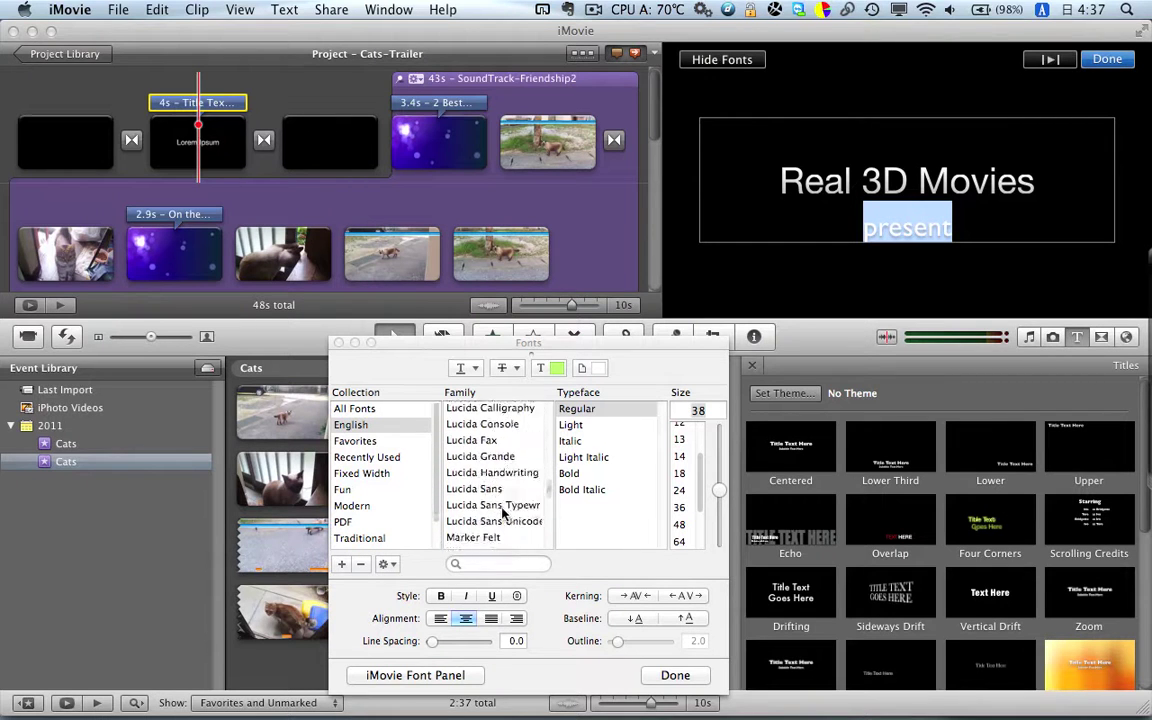
scroll(505, 513, "down", 8)
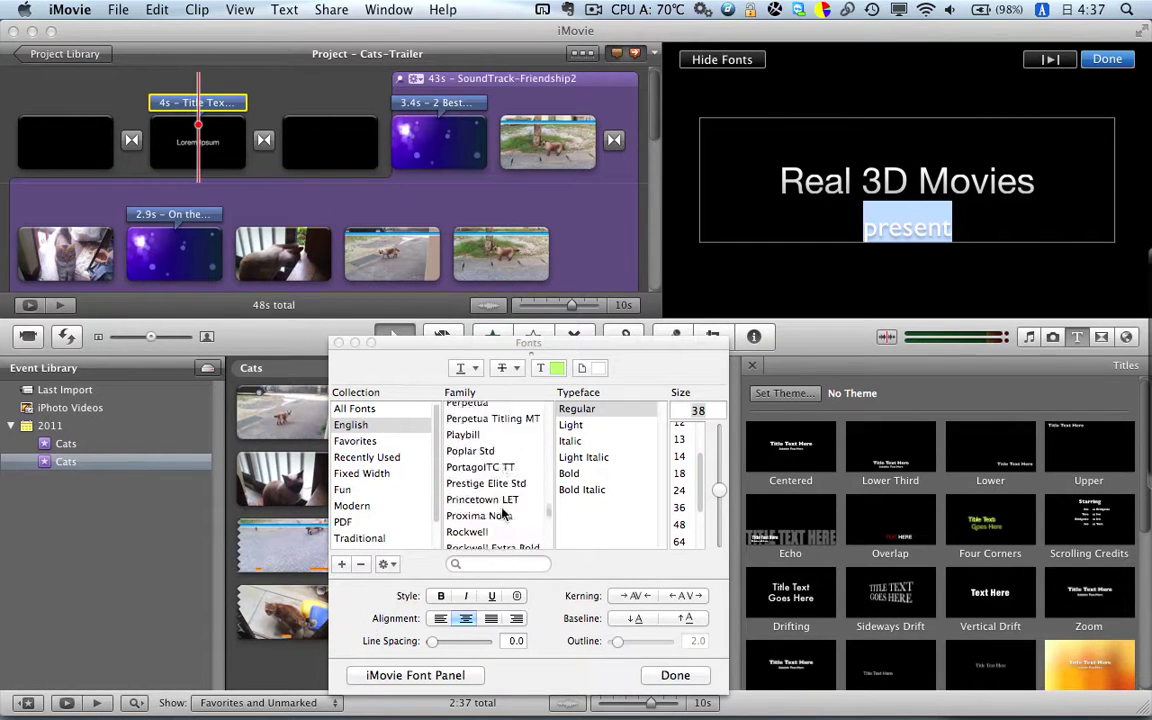
scroll(505, 513, "up", 10)
scroll(505, 513, "up", 10)
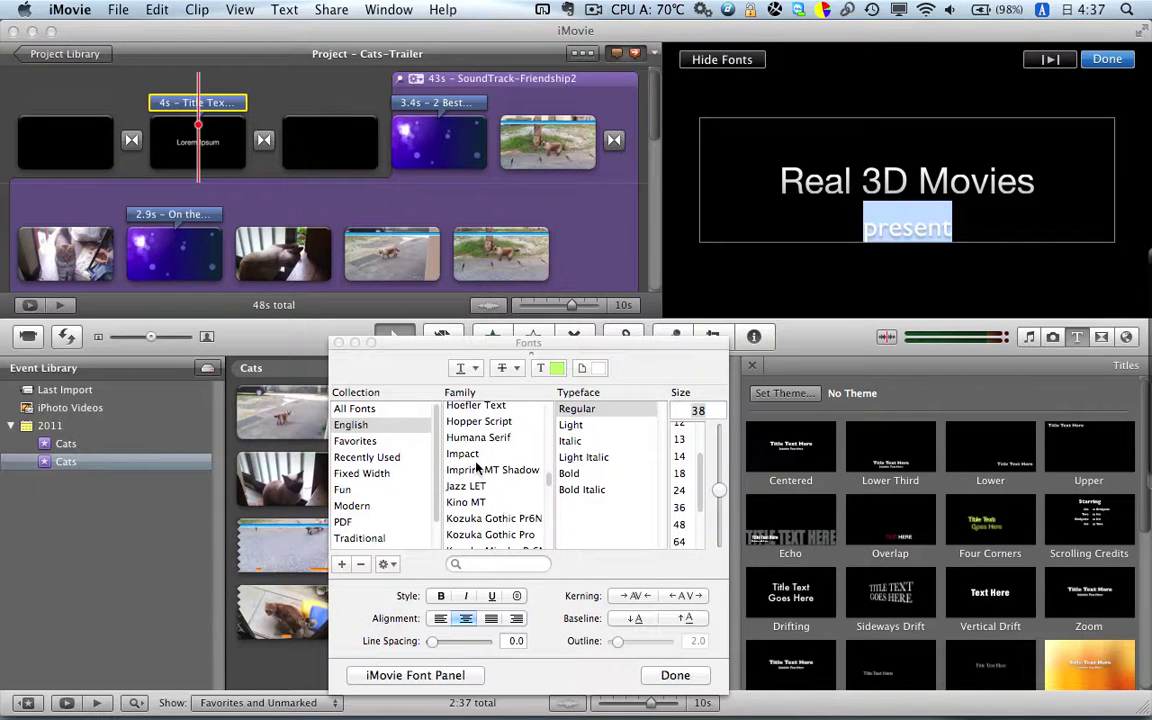
scroll(477, 466, "up", 4)
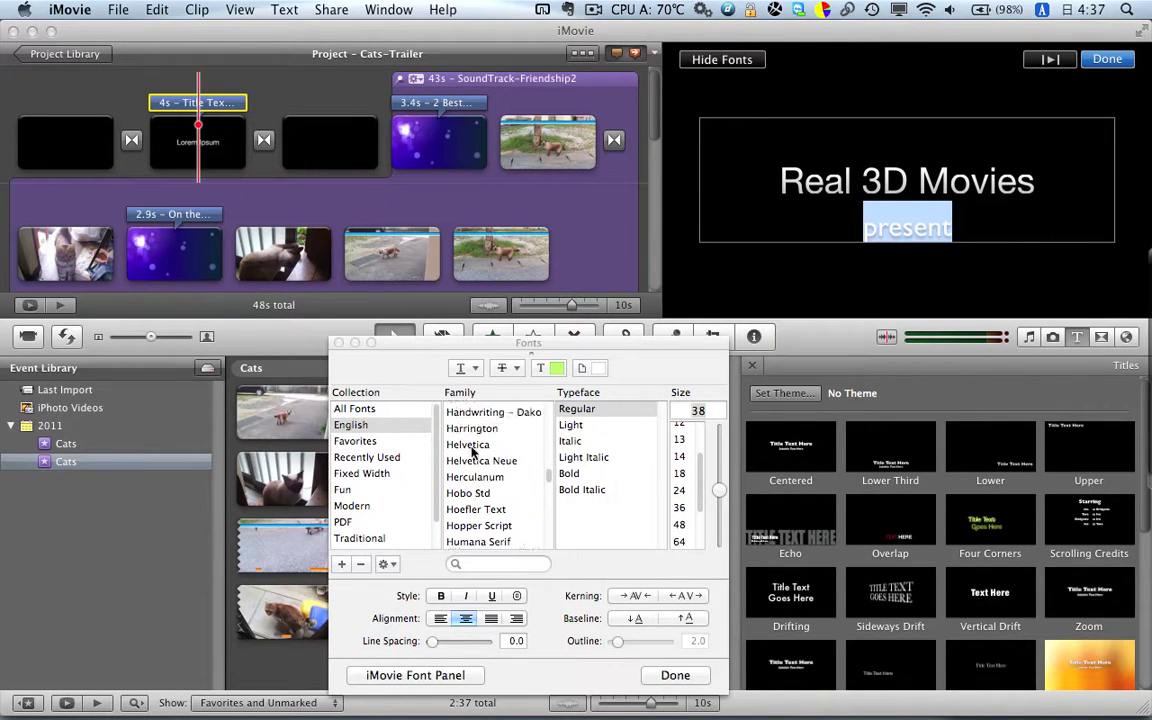
left_click(472, 449)
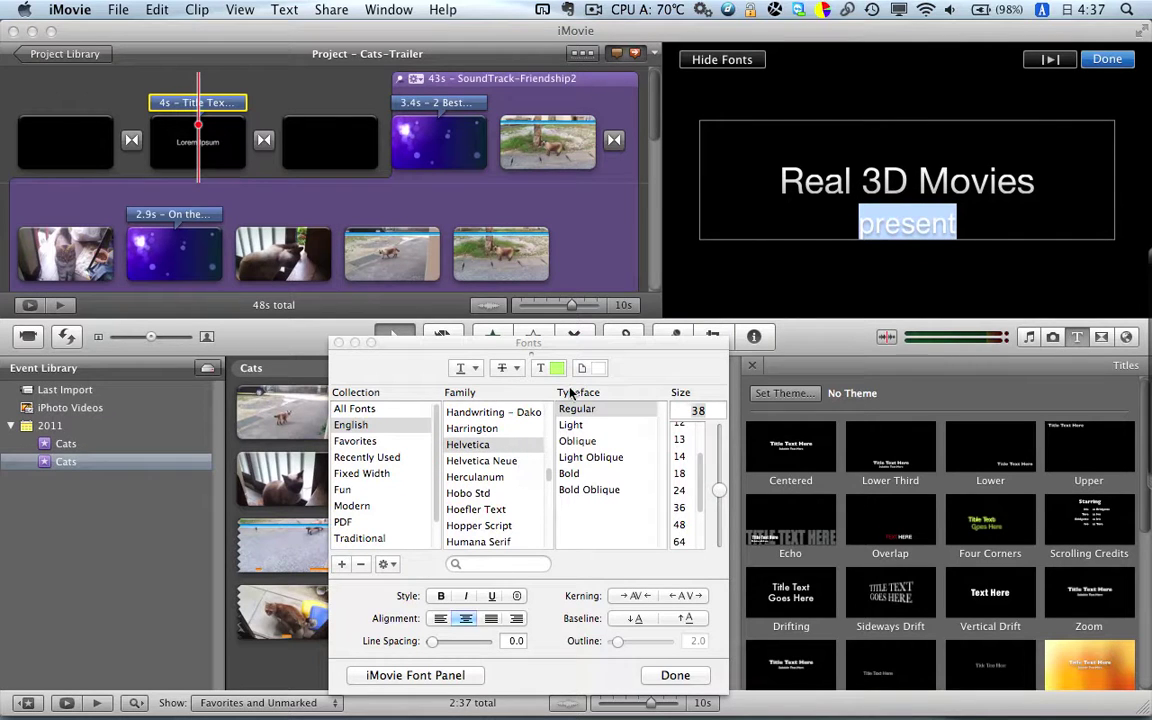
Step: Colour the word "present" light grey and preview the finished title over the Real 3D Movies clip
left_click(557, 368)
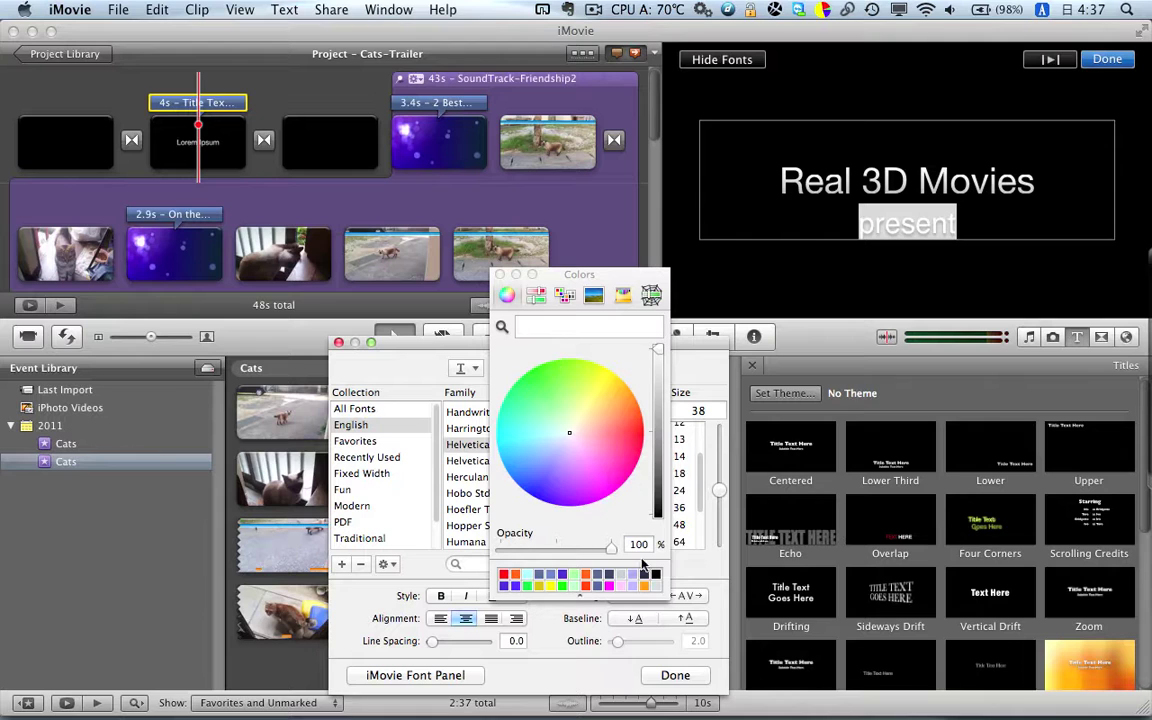
left_click(656, 588)
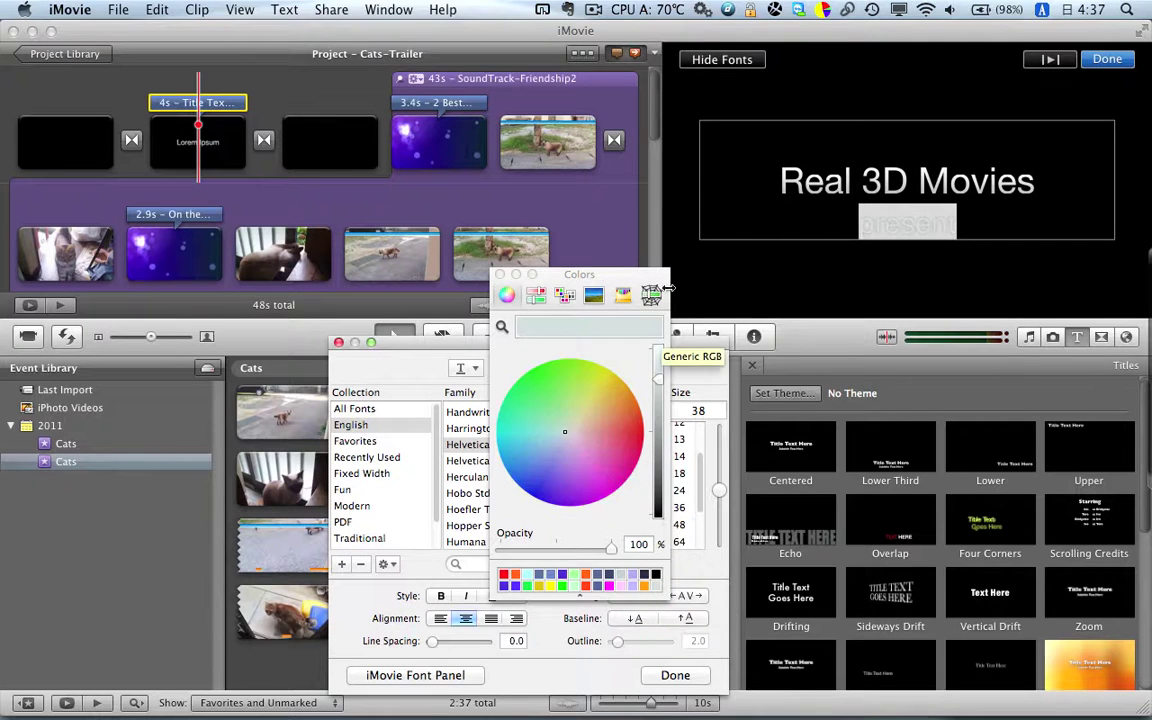
left_click(768, 214)
left_click(778, 214)
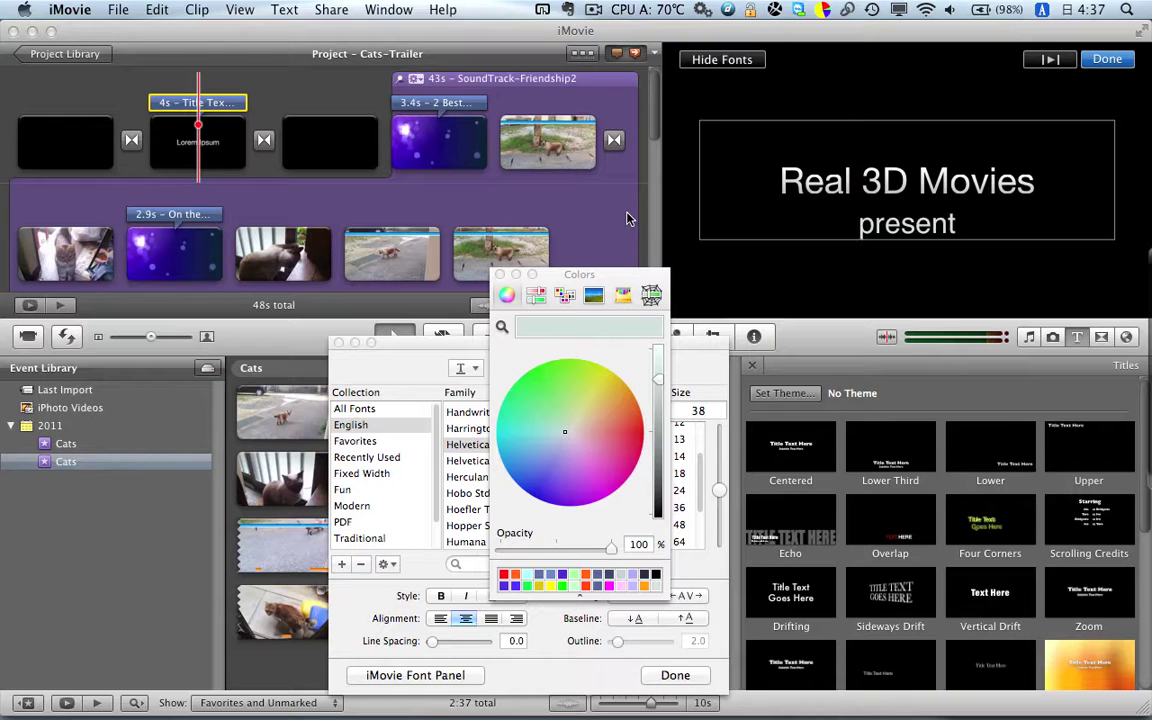
left_click(499, 274)
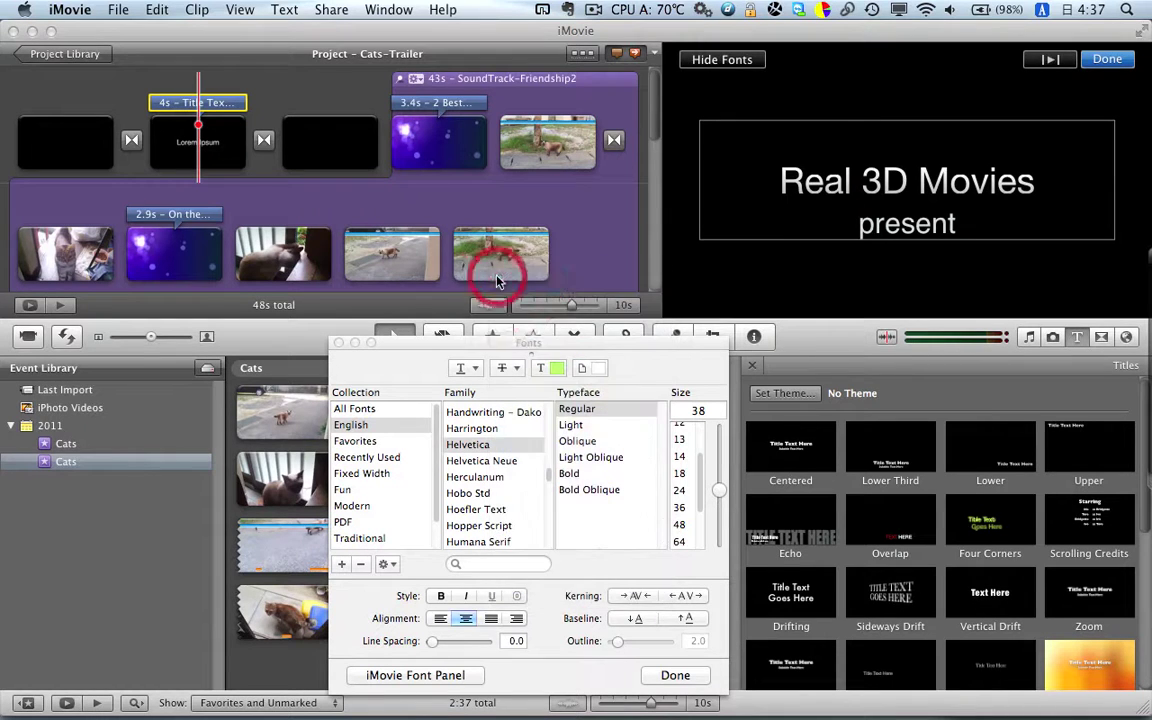
left_click(140, 181)
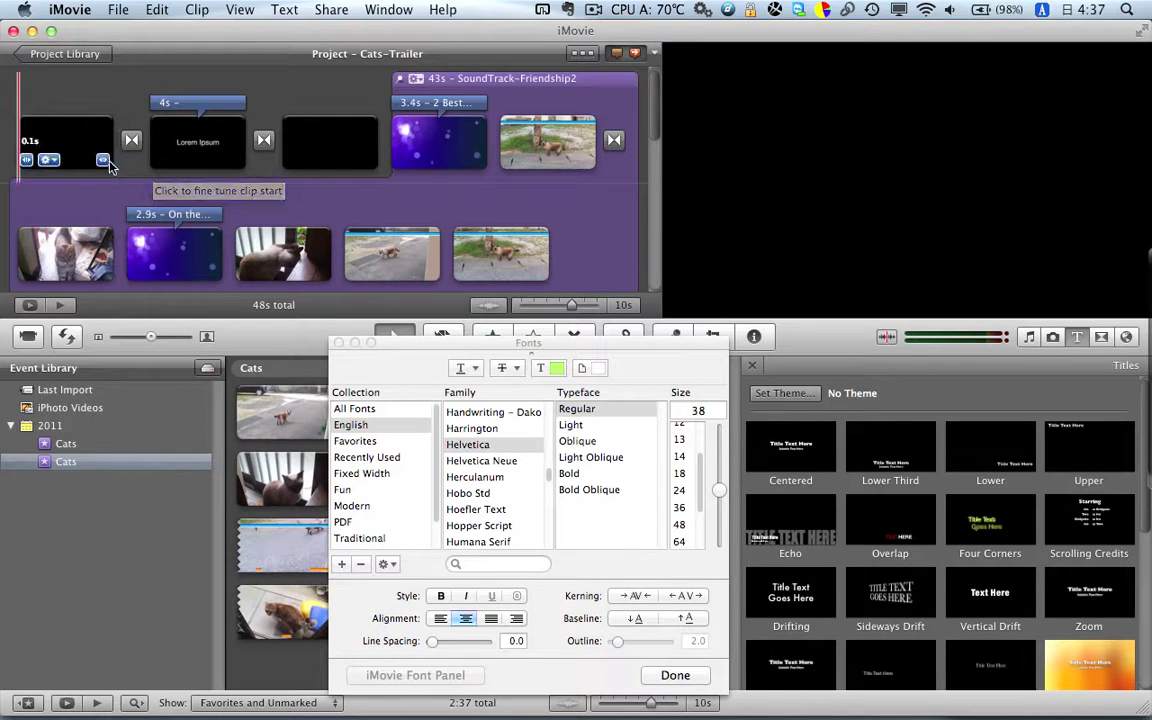
mouse_move(127, 166)
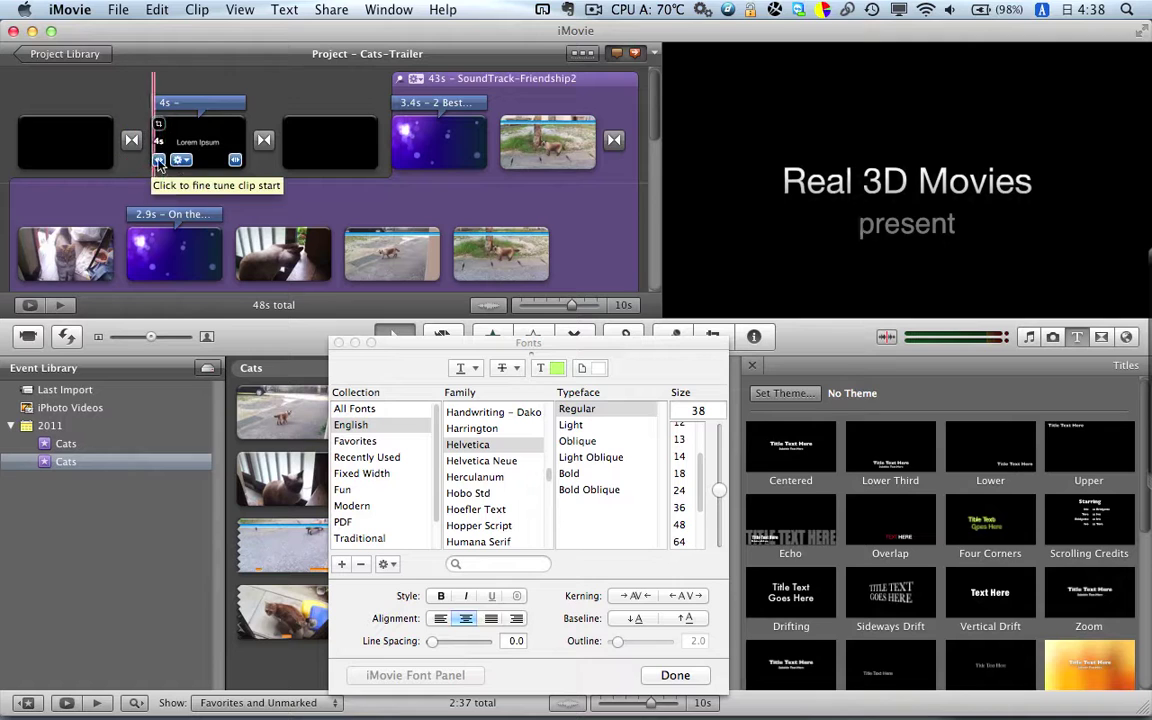
Step: Close the Fonts window and titles browser, and examine the transitions around the Real 3D Movies clip in the Precision Editor
mouse_move(262, 170)
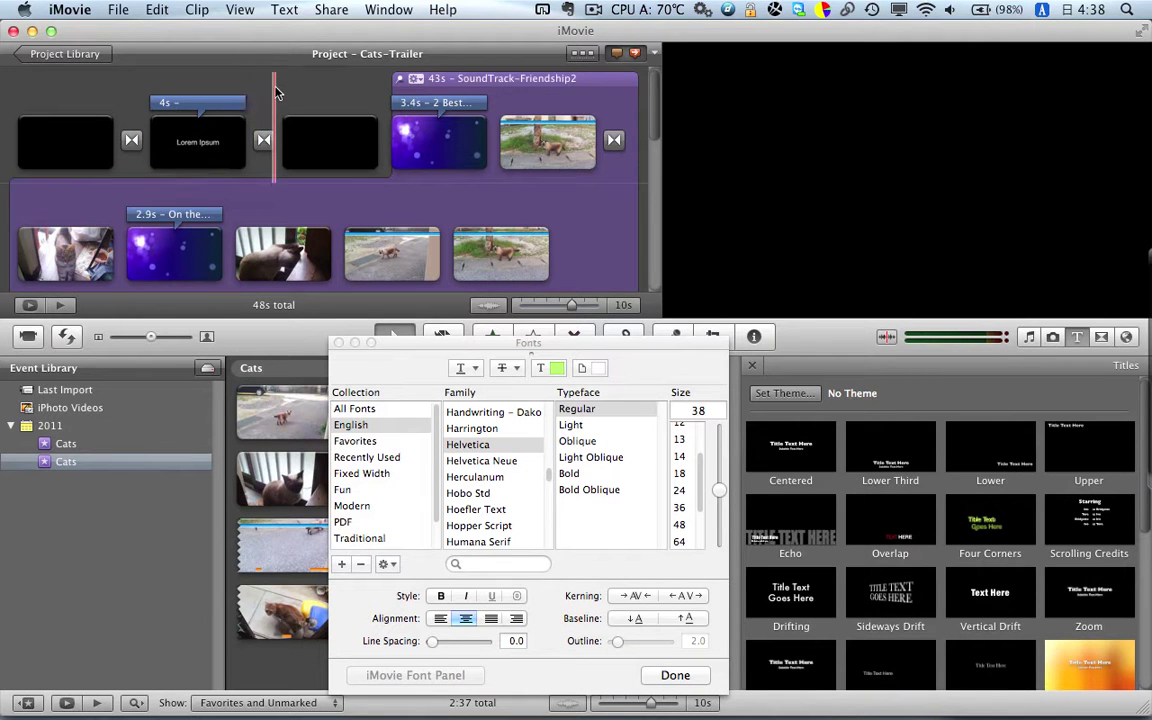
key("super+slash")
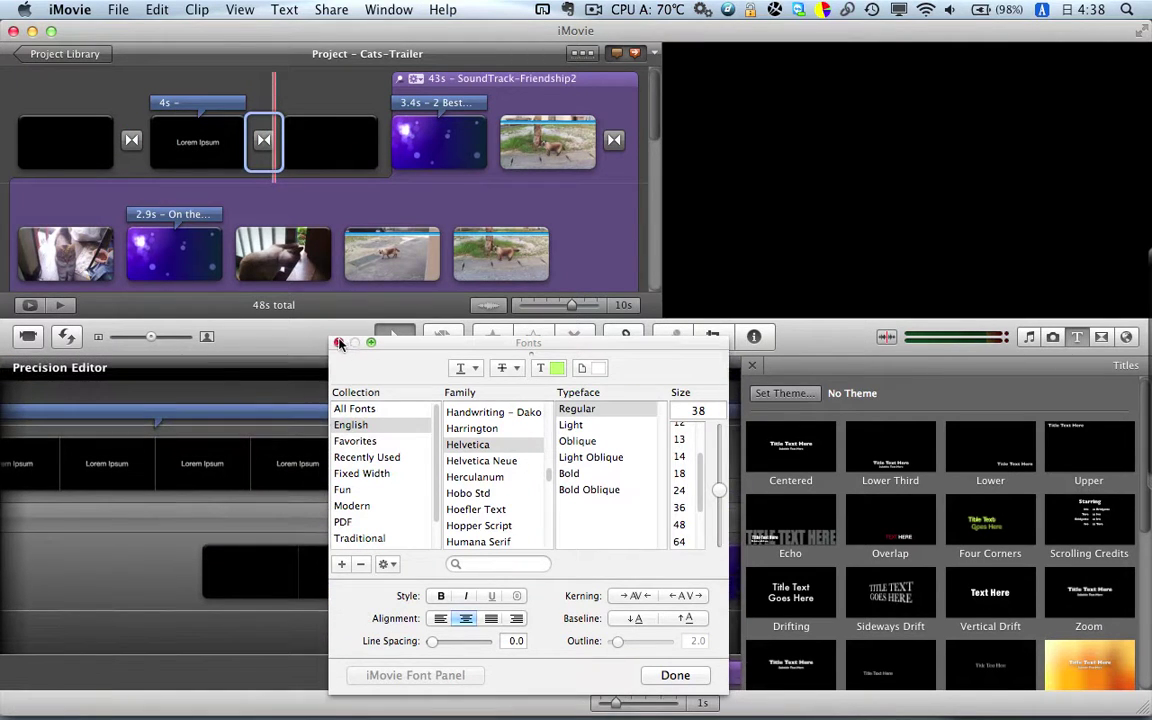
left_click(338, 343)
left_click(752, 367)
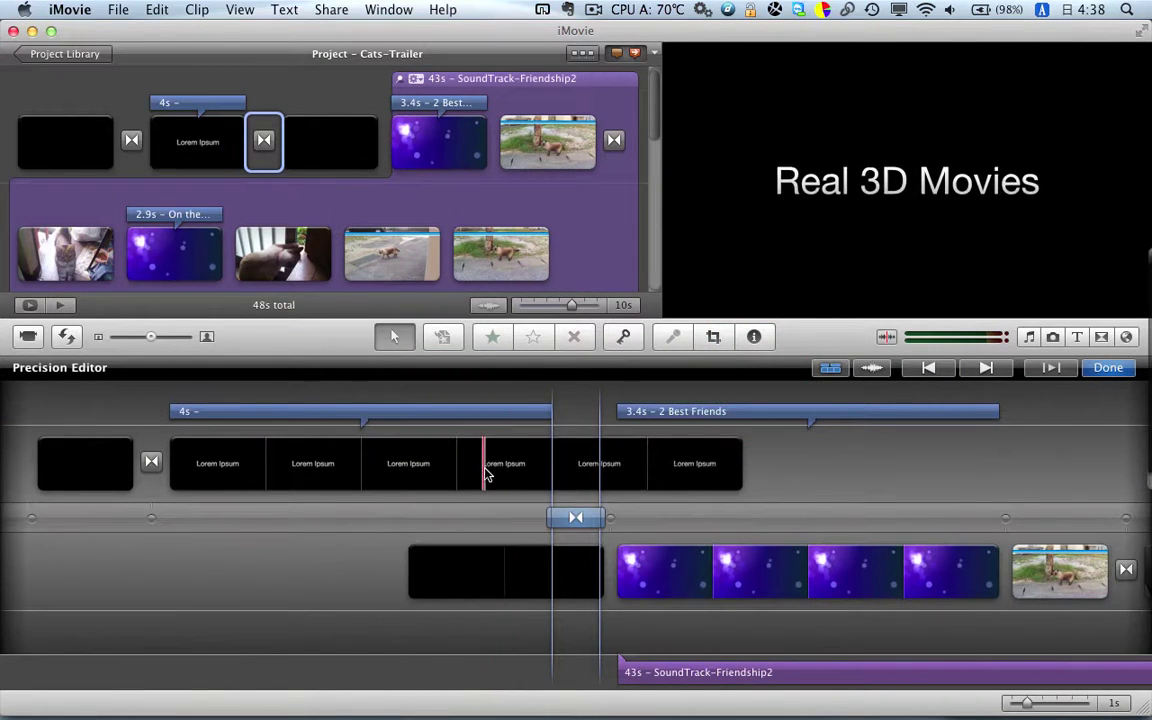
left_click(152, 518)
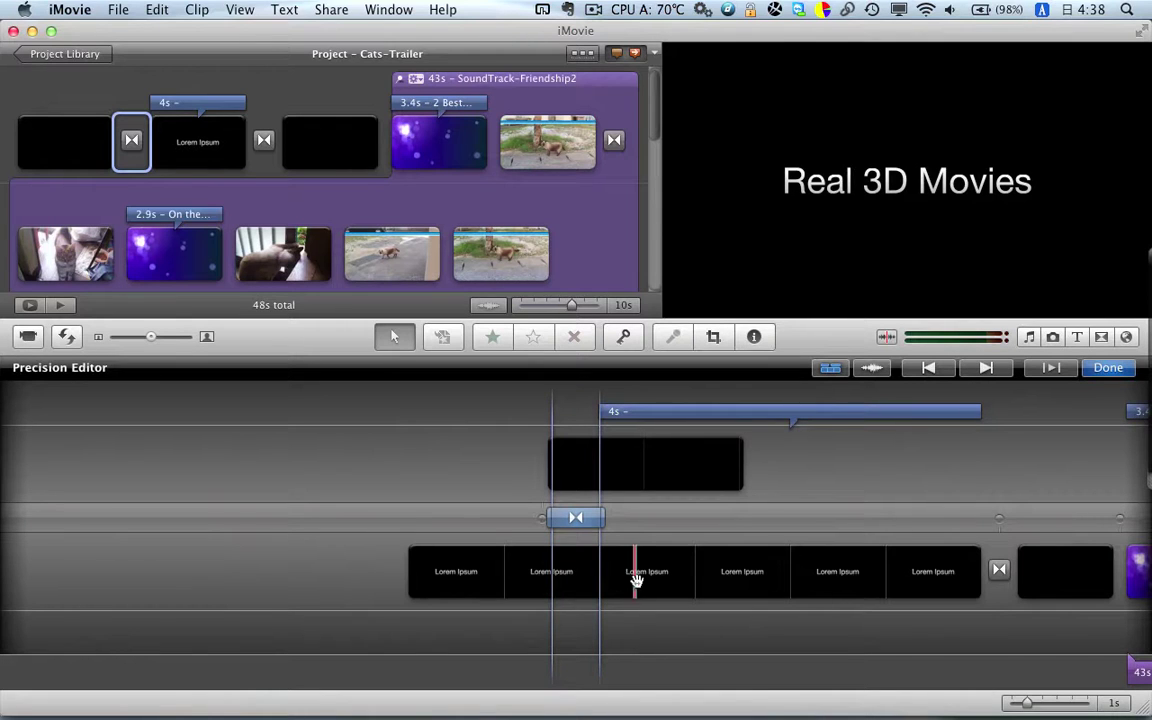
Step: Extend the start and end of the "present" title over both neighbouring transitions, for a duration of 5 s
left_click(194, 104)
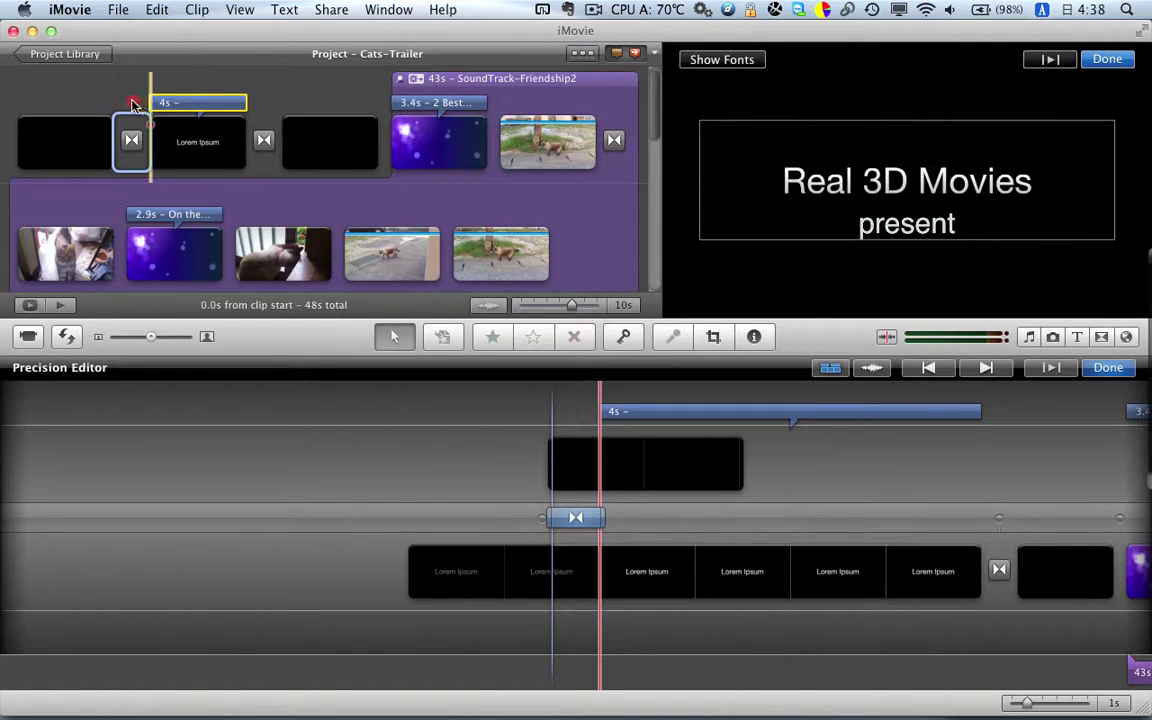
left_click_drag(133, 104, 128, 106)
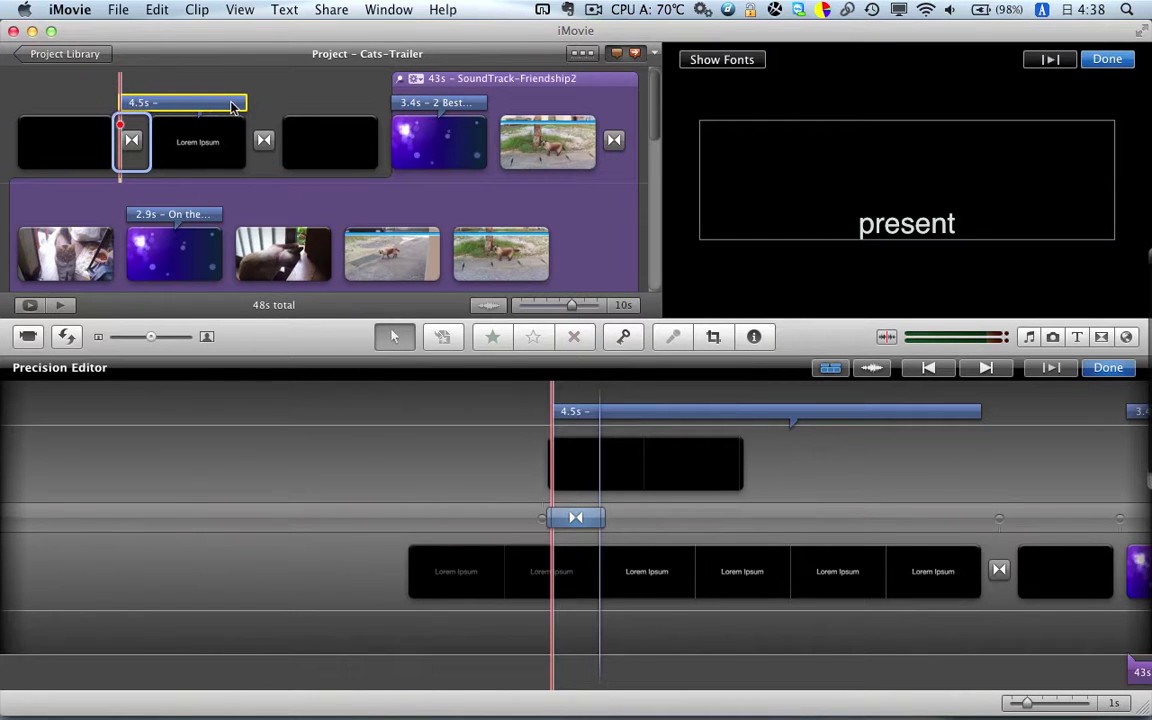
left_click(249, 107)
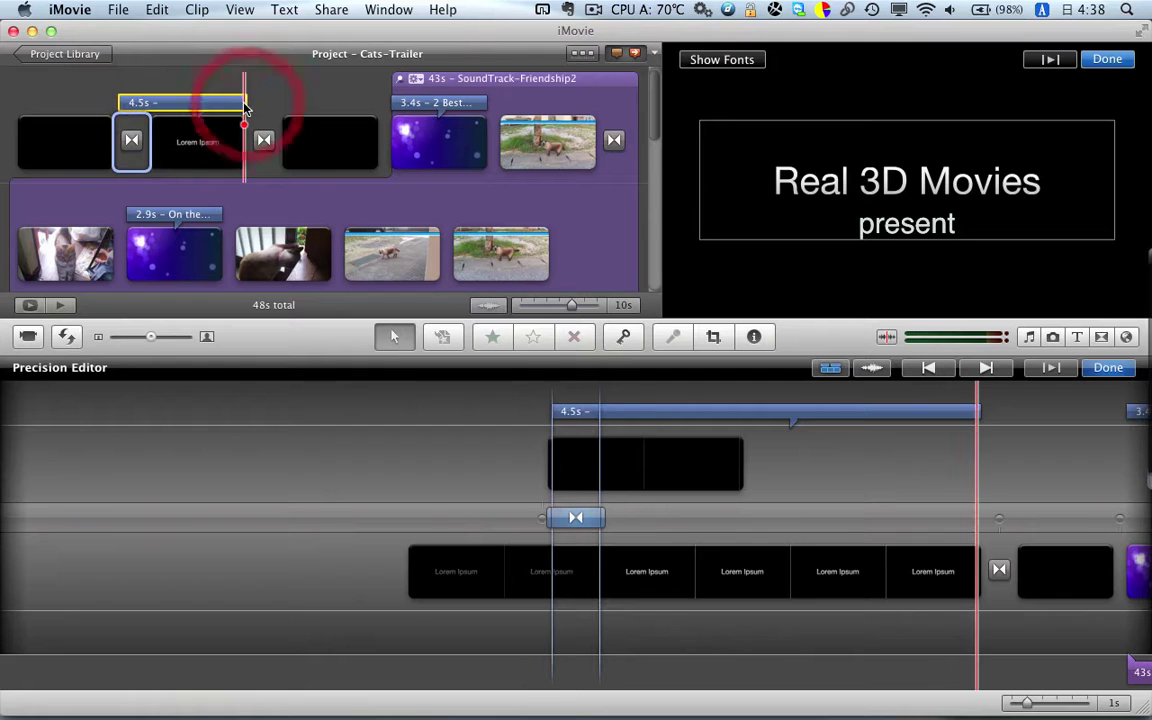
left_click_drag(249, 107, 273, 108)
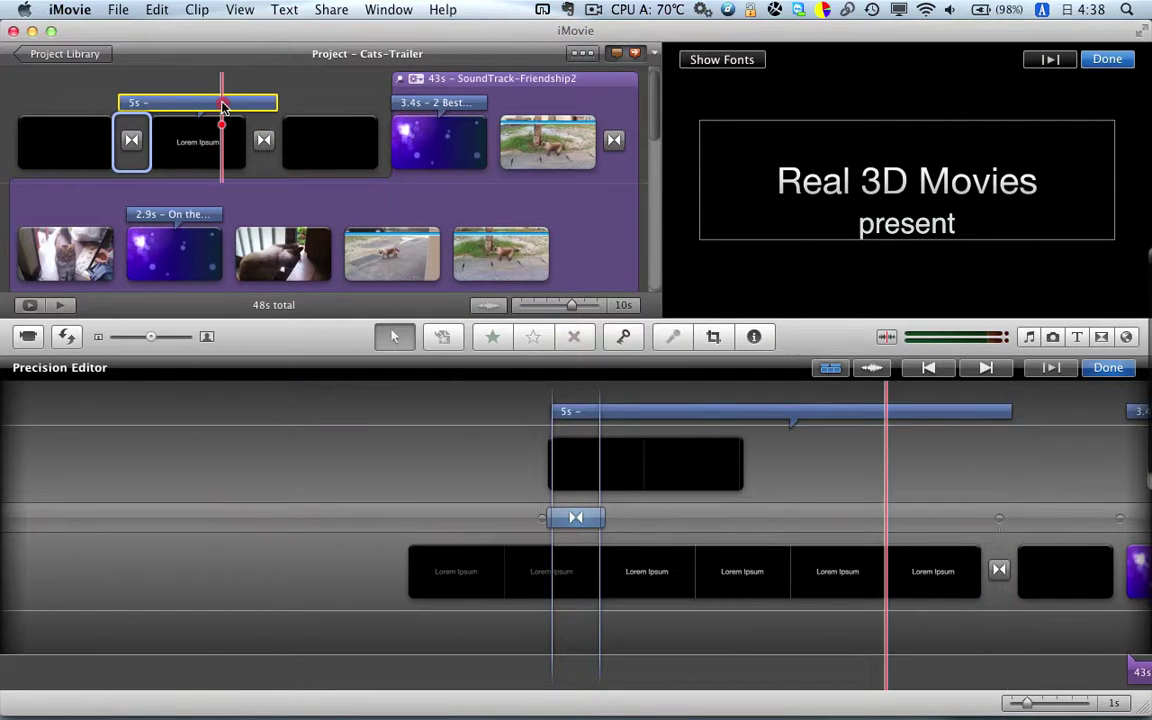
Step: Close the Precision Editor and check the duration and fade settings of the "present" title
double_click(224, 108)
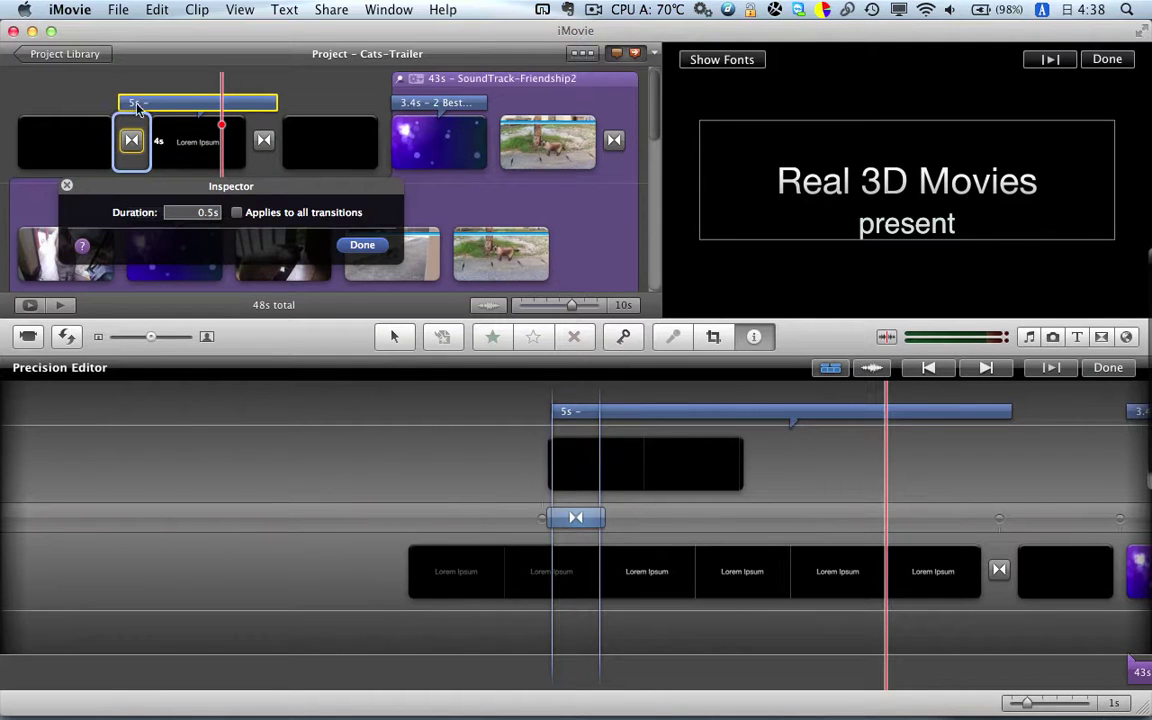
left_click(85, 89)
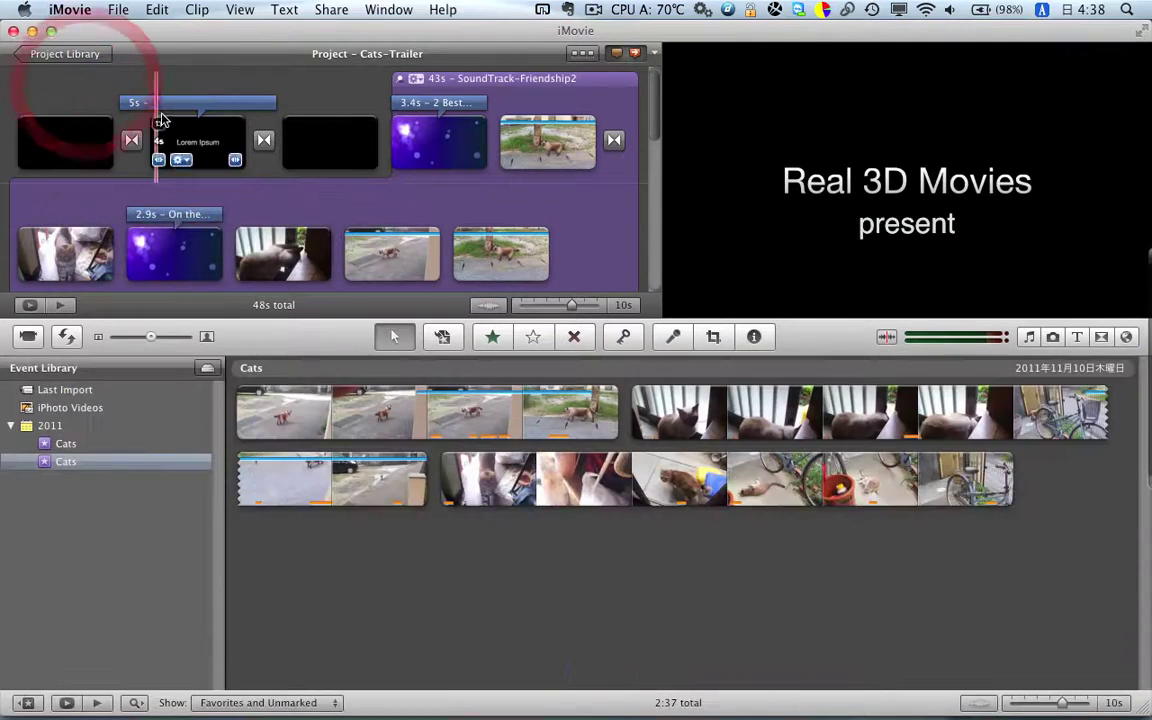
double_click(182, 104)
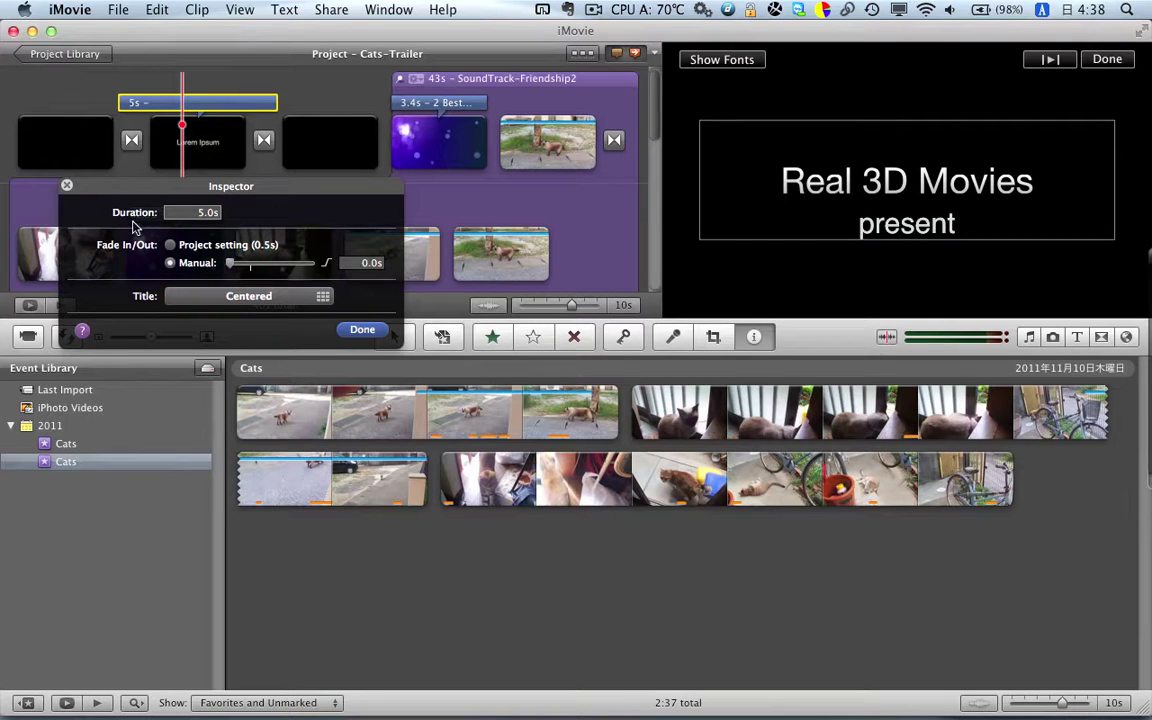
left_click(68, 186)
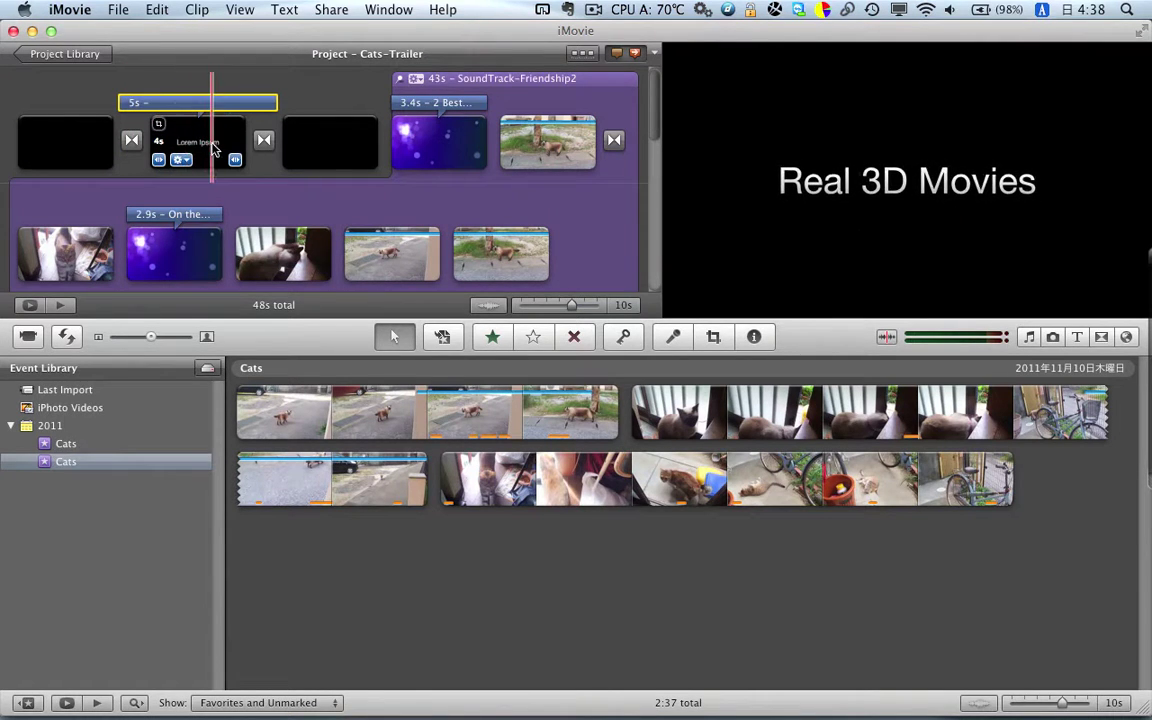
left_click(205, 150)
left_click(255, 155)
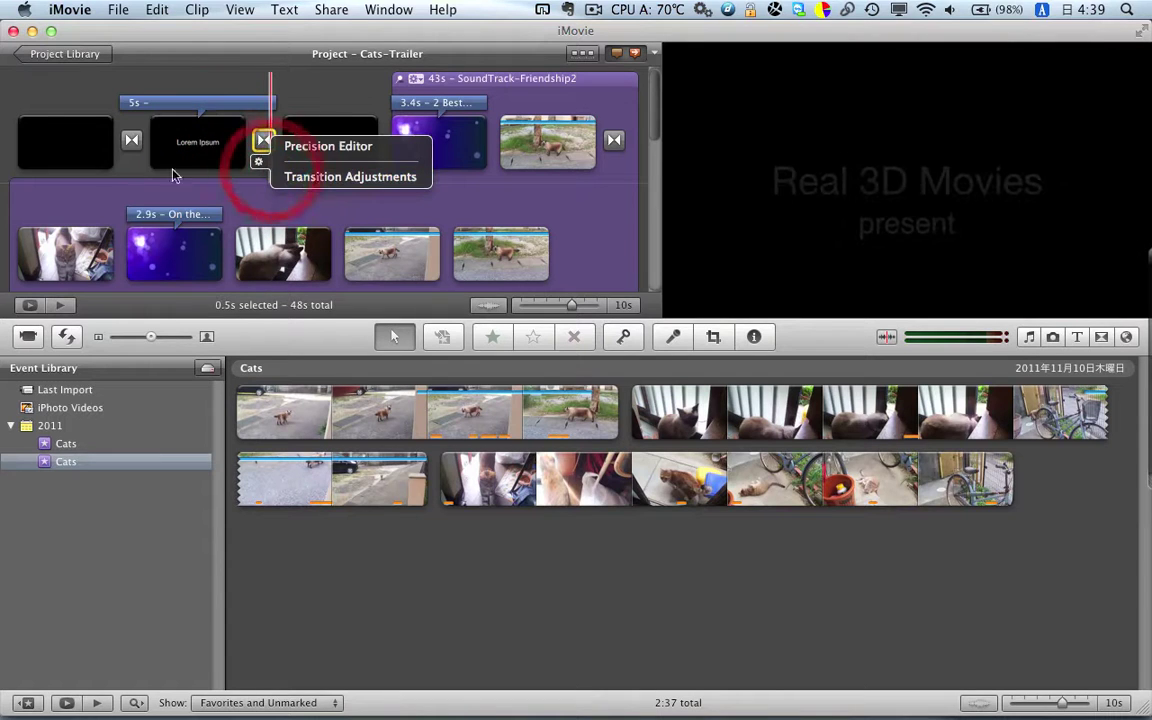
left_click(72, 88)
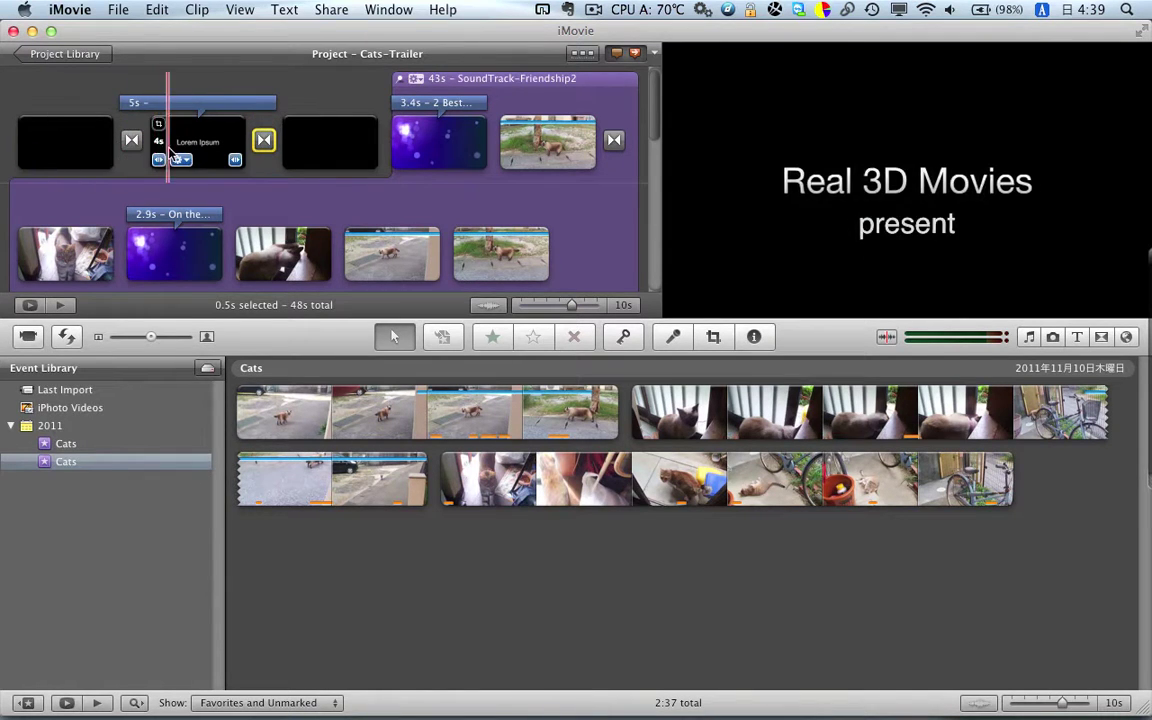
Step: Open the closing credits title for editing and delete "iMOVIE AND" from its first line
scroll(412, 193, "down", 5)
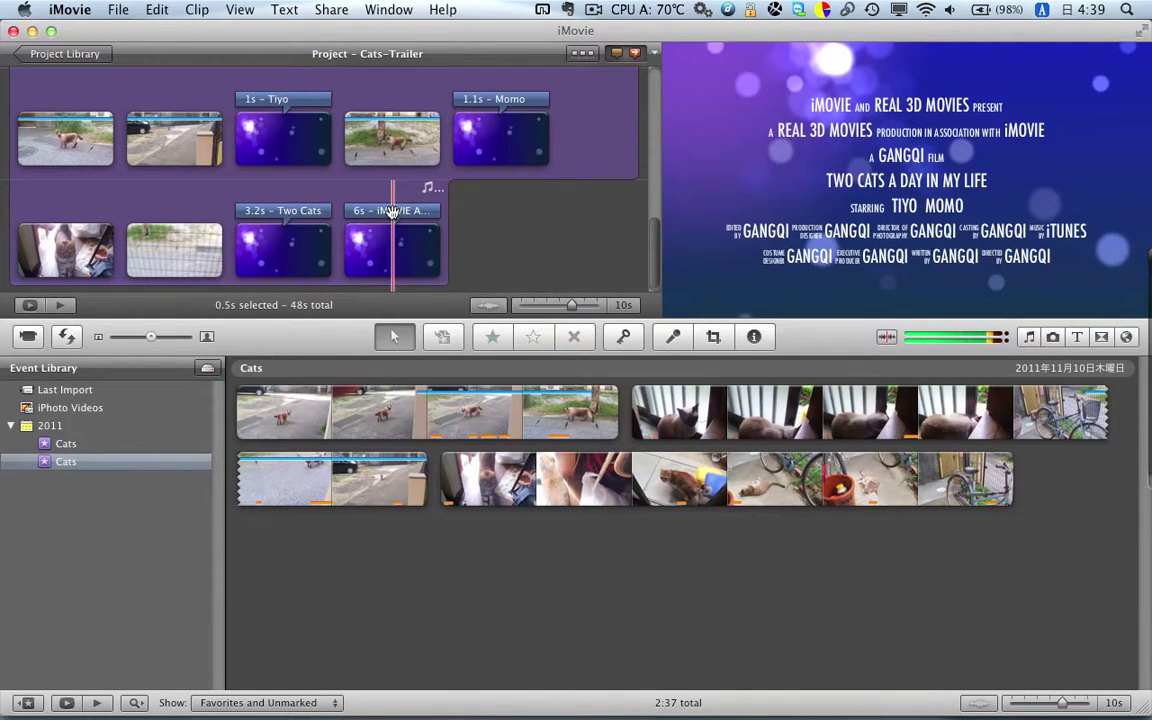
double_click(392, 211)
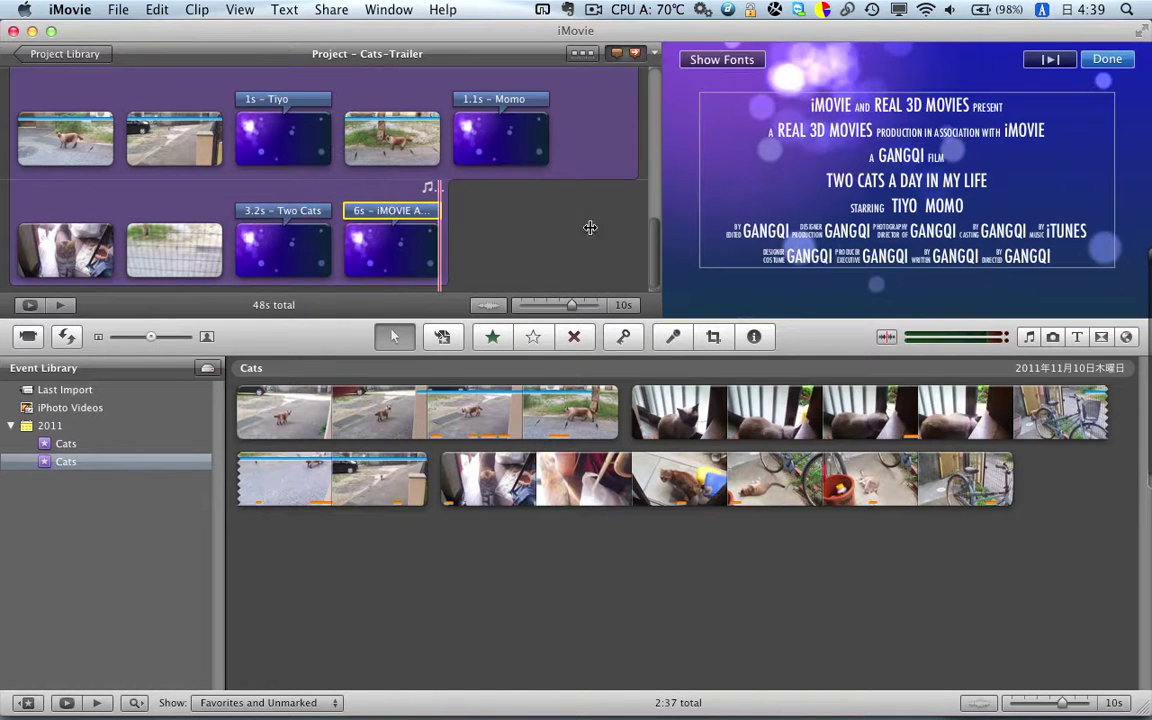
left_click(840, 179)
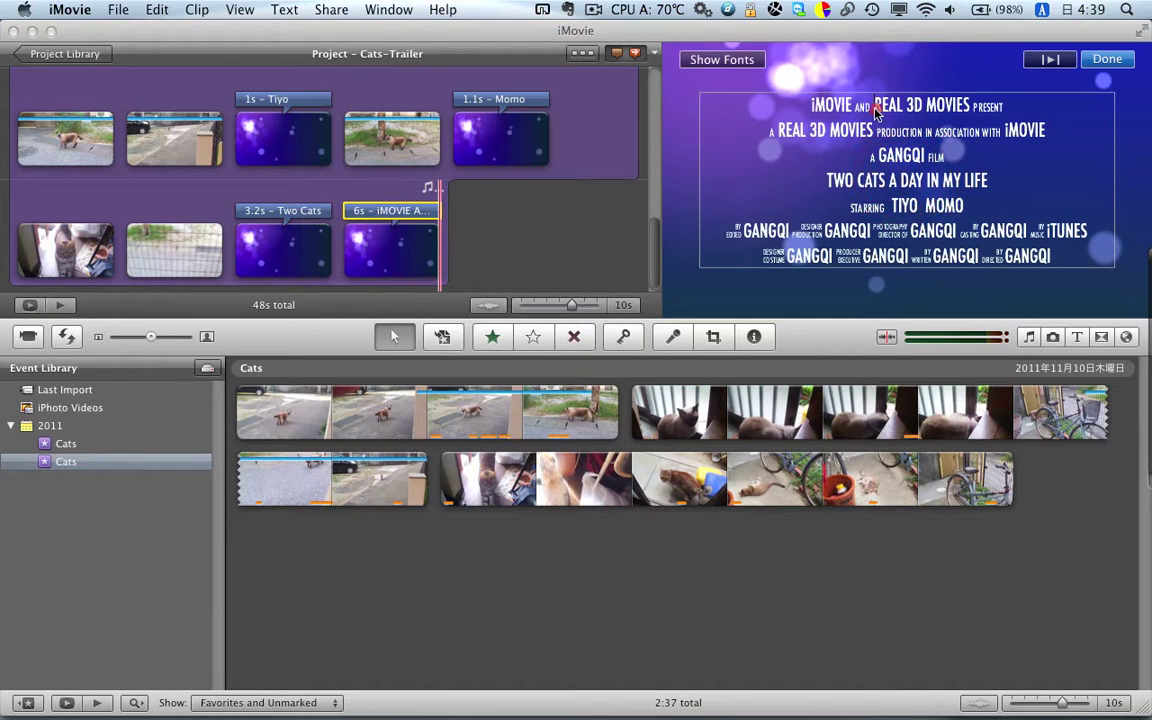
left_click_drag(875, 113, 803, 112)
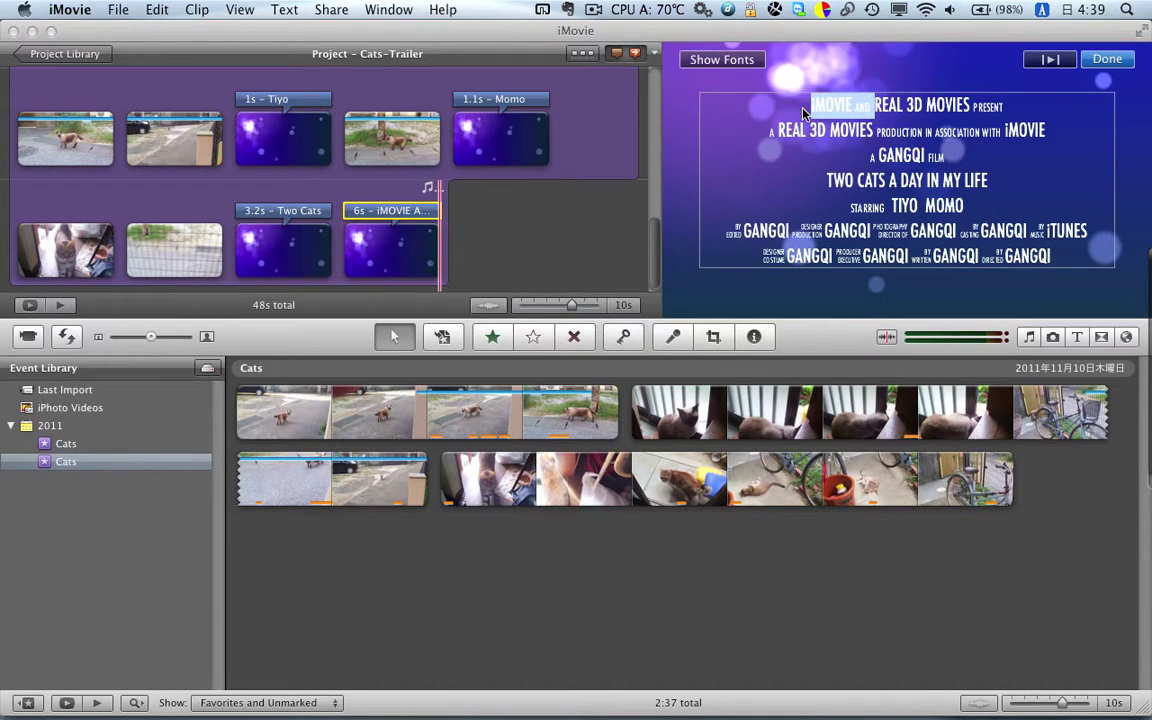
key("BackSpace")
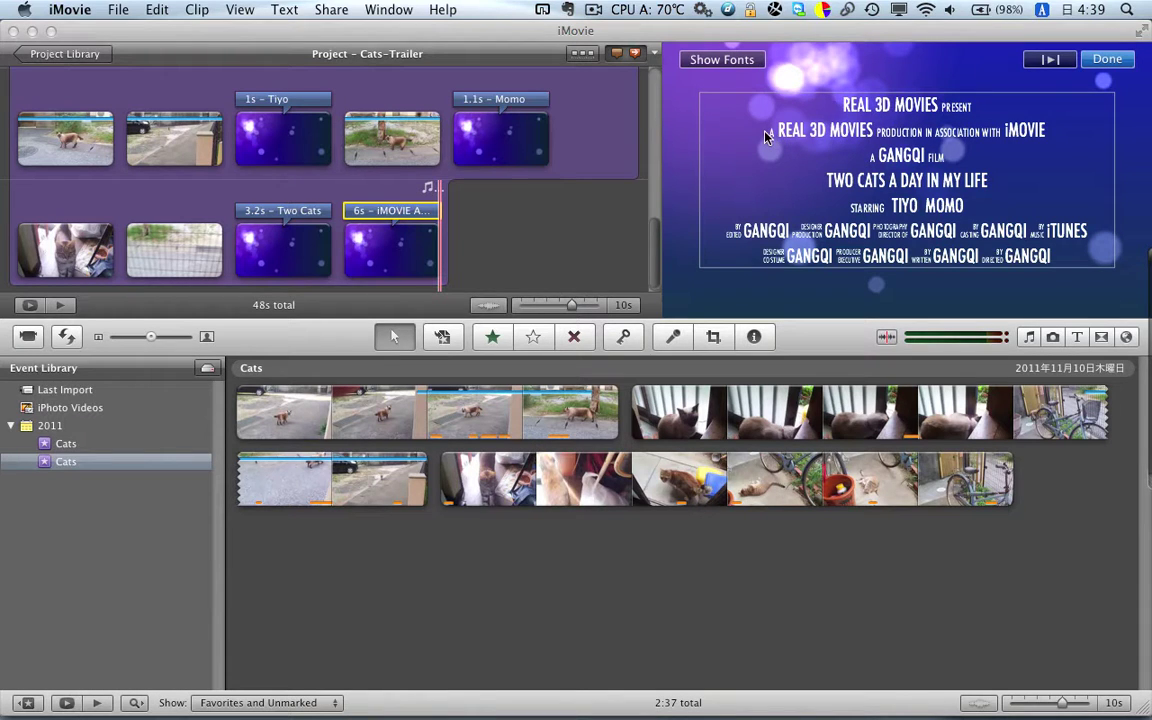
Step: Delete the production, film and crew credit lines and make the starring names read "TIYO and MOMO"
left_click_drag(765, 137, 977, 159)
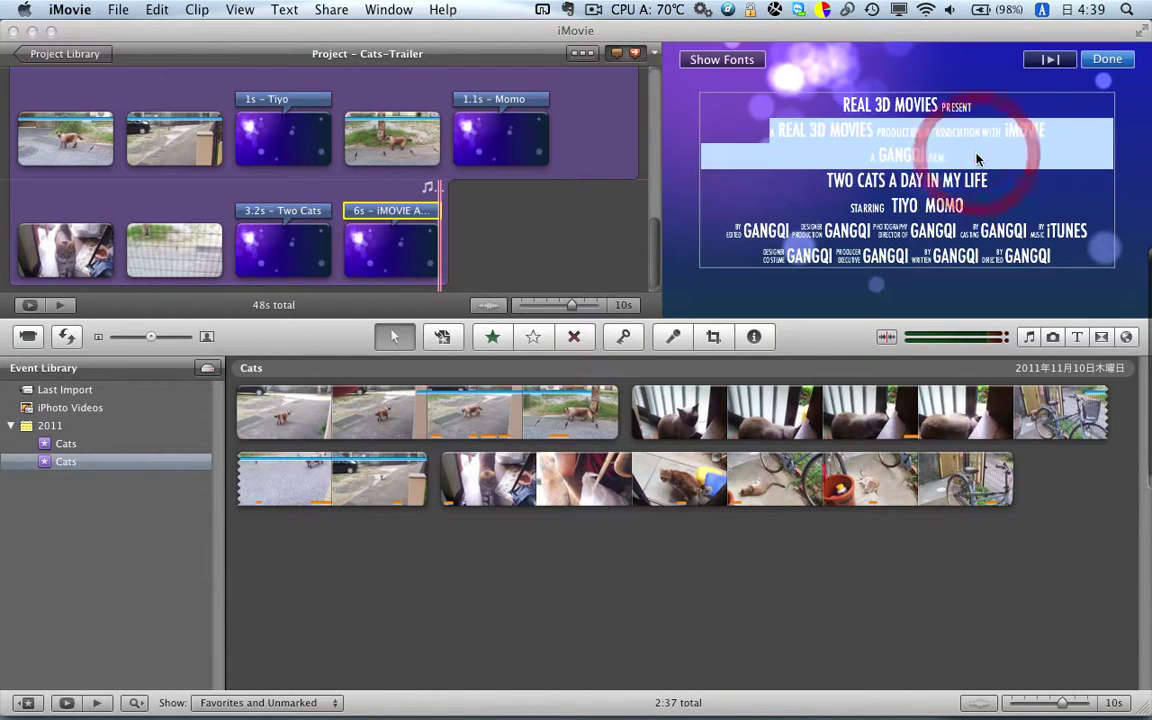
key("BackSpace")
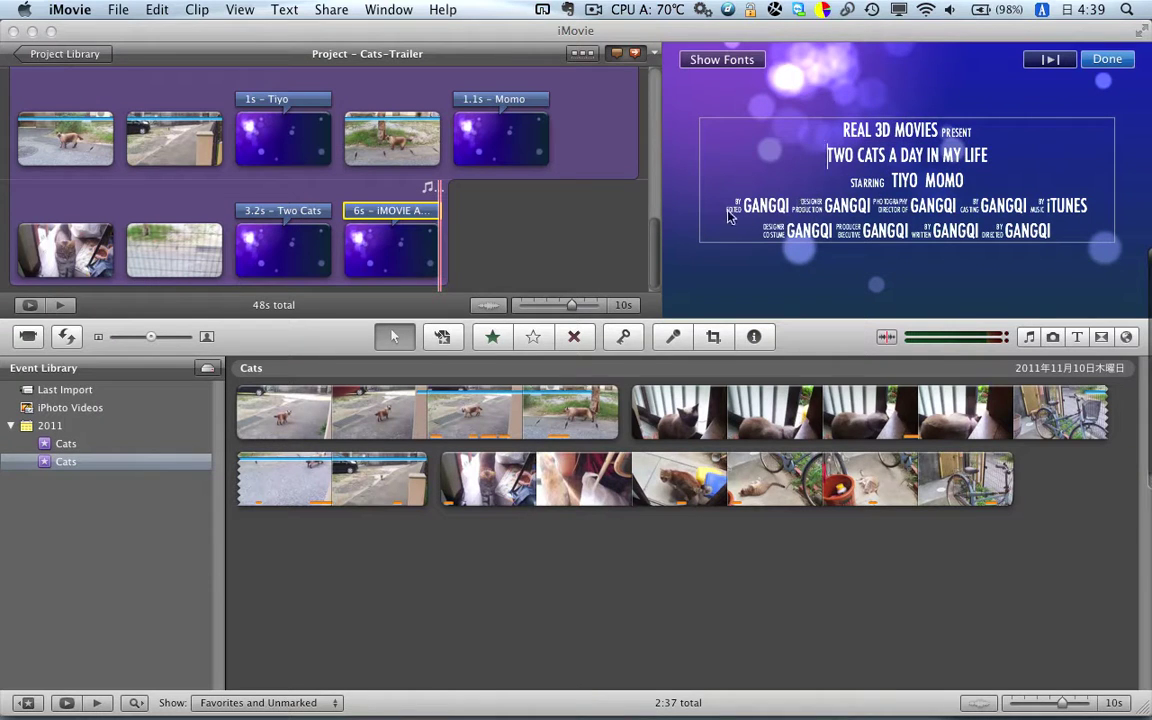
left_click_drag(720, 210, 743, 283)
key("BackSpace")
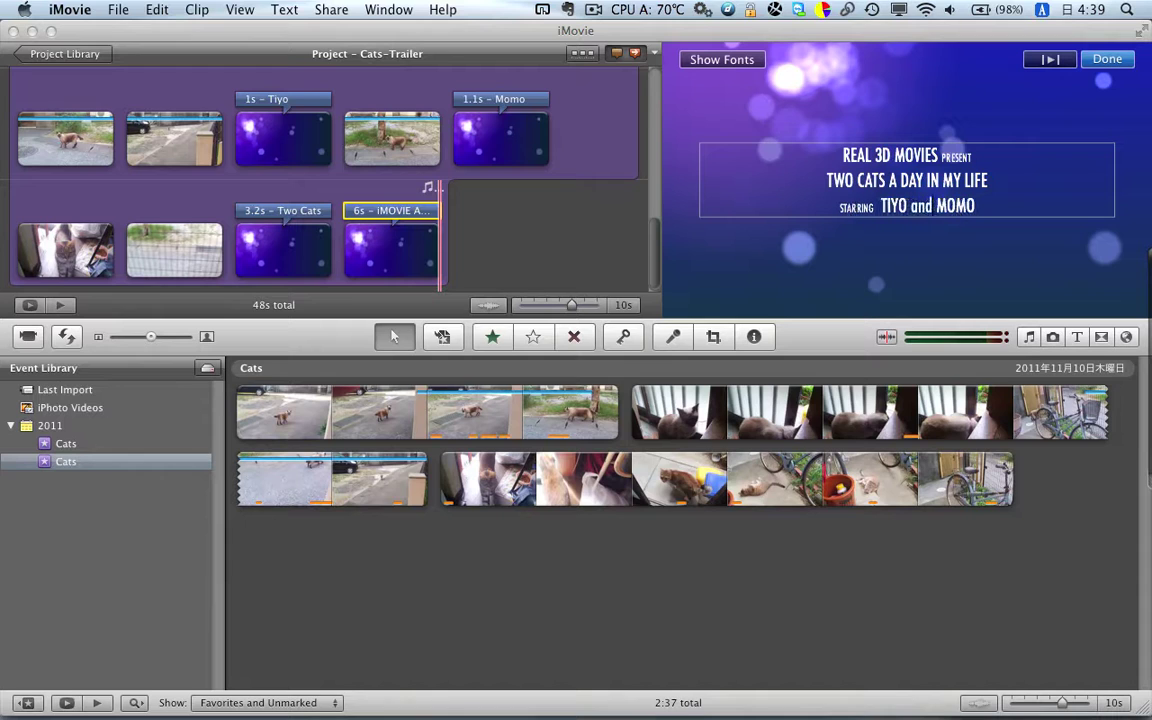
Step: Break the movie name in the credits into two lines, "TWO CATS" and "A DAY IN MY LIFE"
left_click(891, 181)
key("BackSpace")
key("Return")
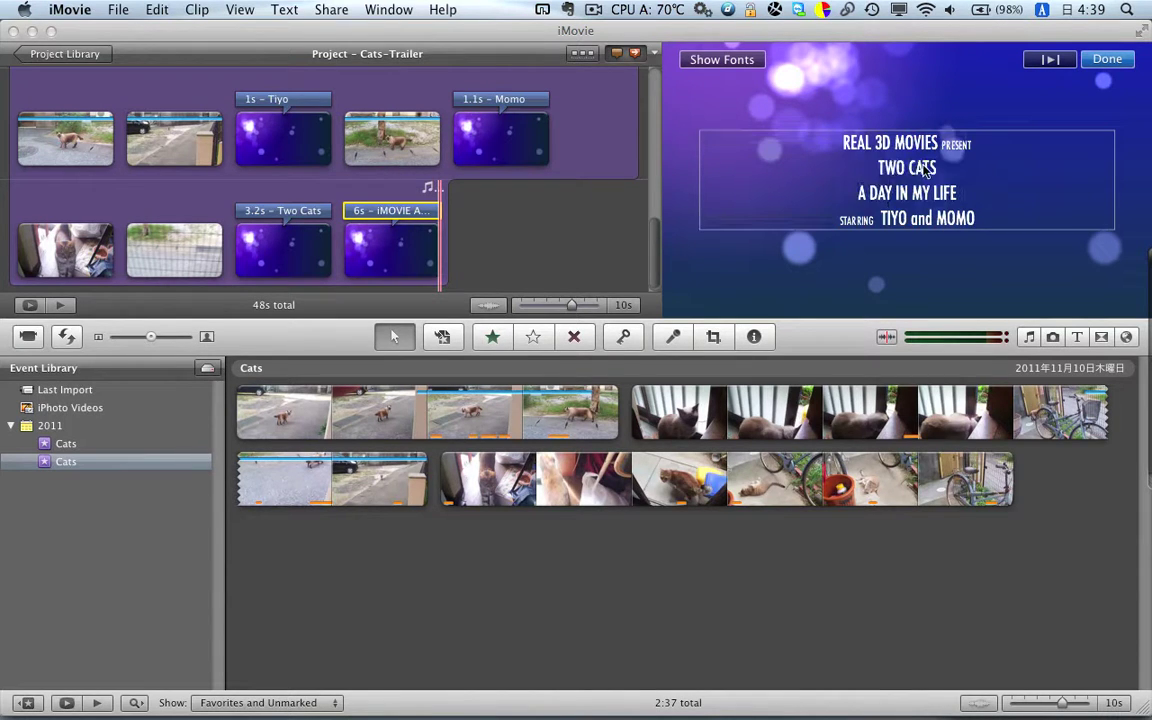
Step: Set the font size of the lines "TWO CATS" and "A DAY IN MY LIFE" to 36
left_click_drag(865, 172, 958, 193)
left_click(722, 60)
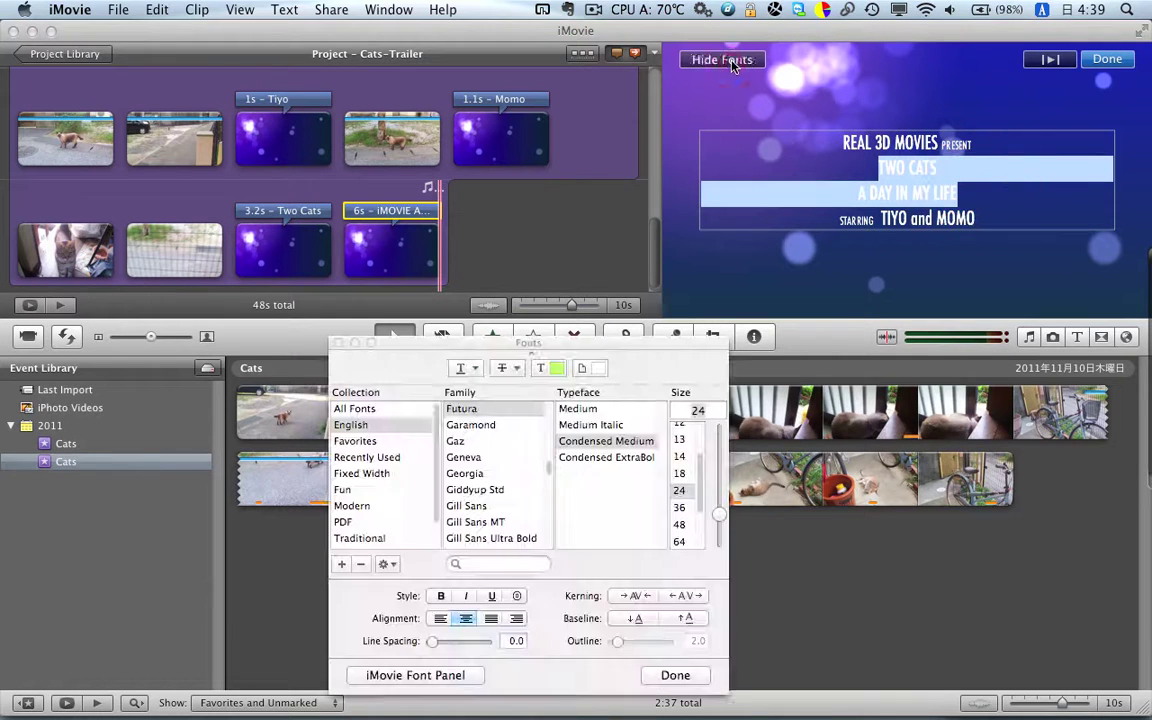
left_click(680, 508)
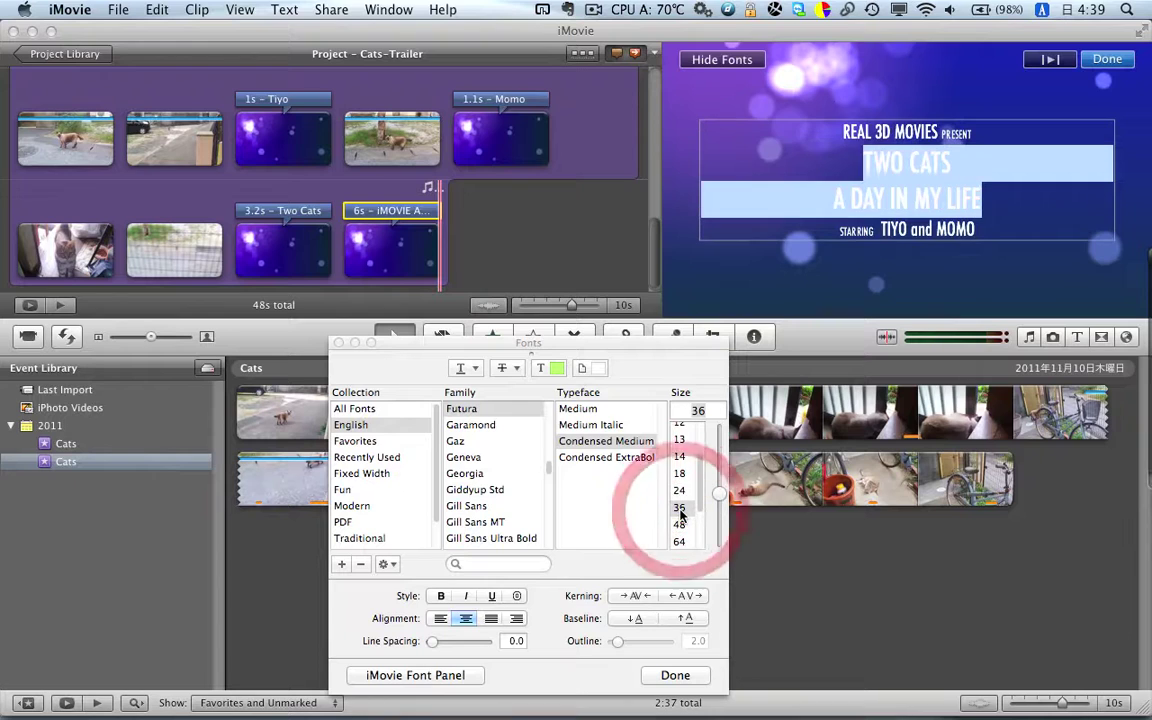
Step: Set the font size of the "TWO CATS" line to 30
left_click(953, 164)
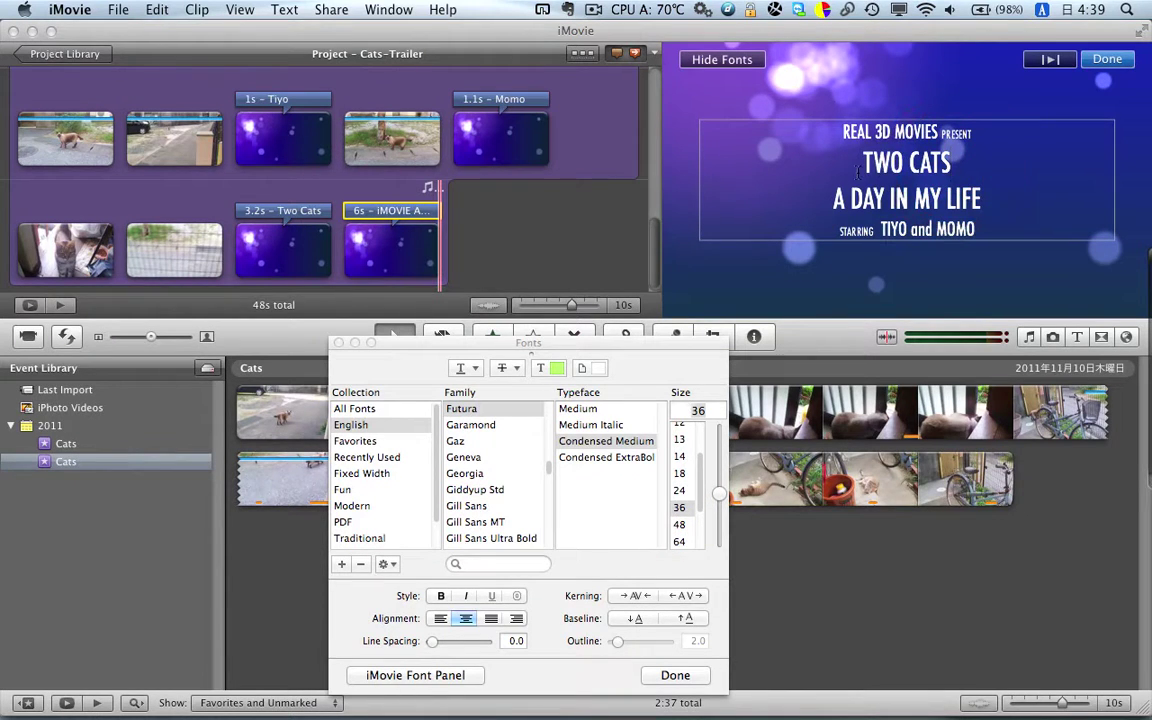
left_click(861, 166, "shift")
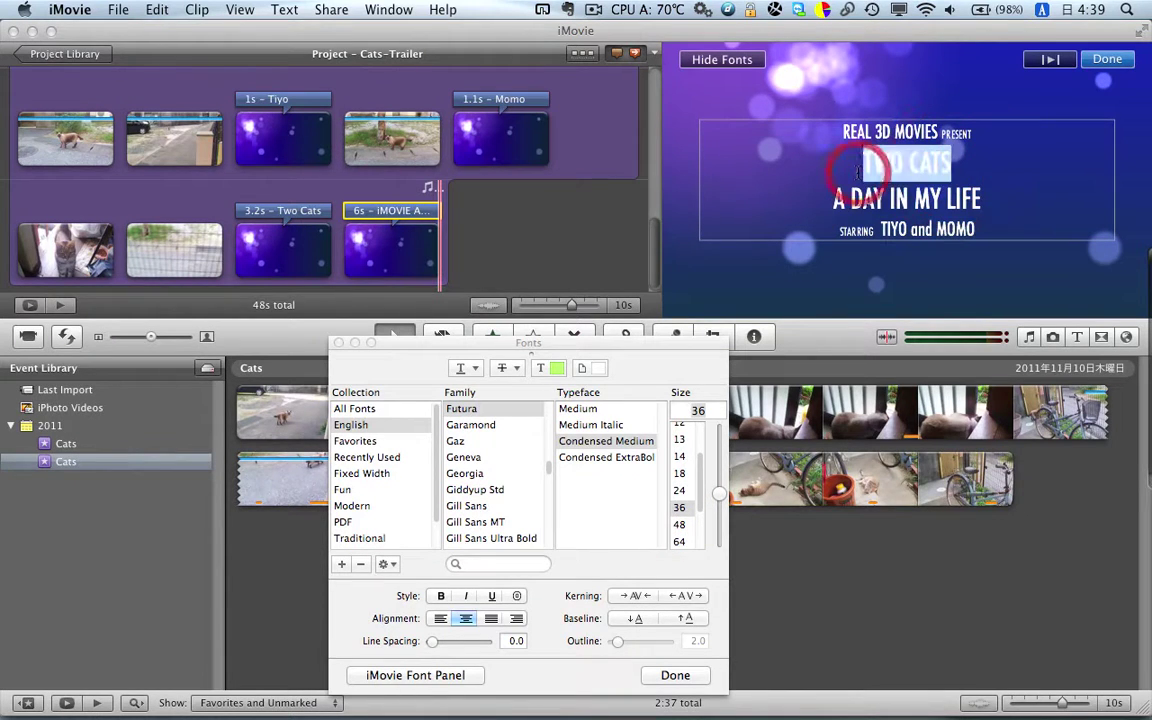
left_click(700, 410)
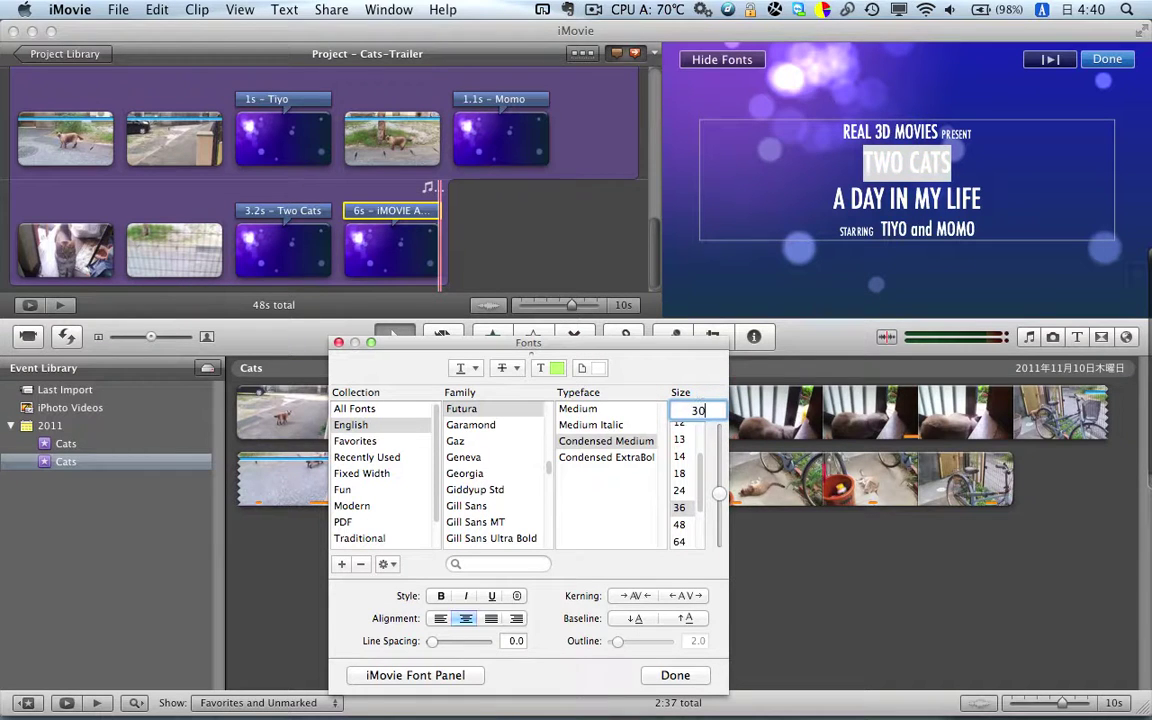
type("30")
key("Return")
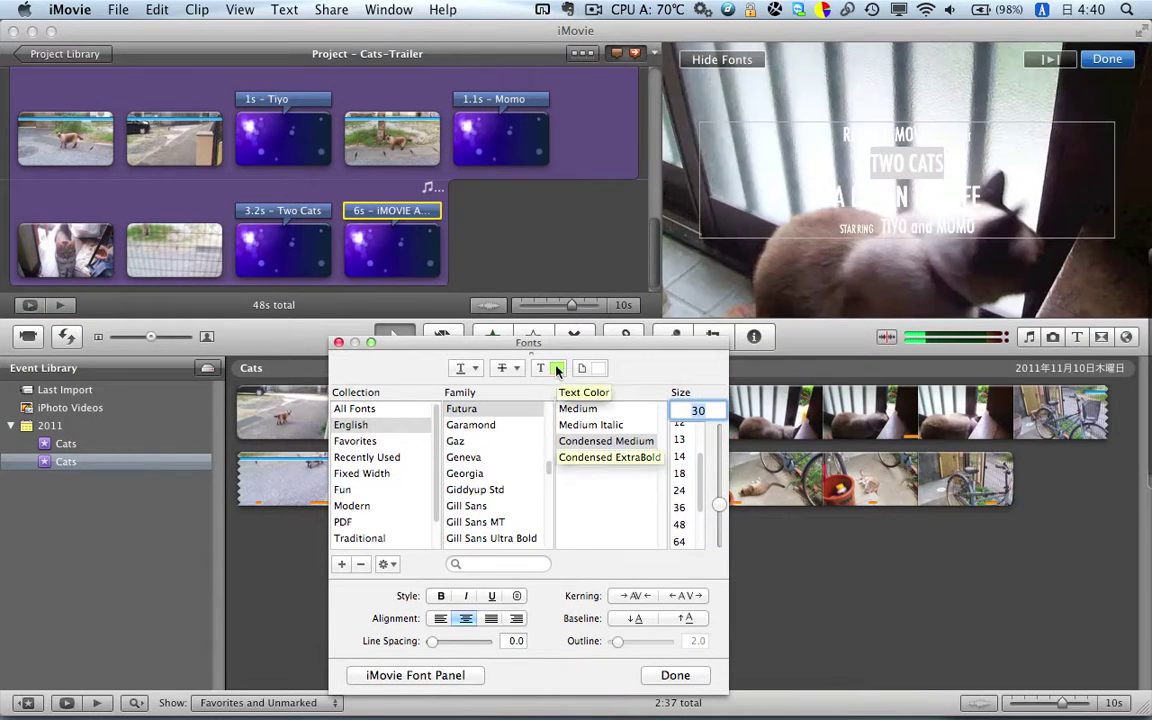
Step: Colour the "TWO CATS" line orange and preview it over the closing title's background
left_click(557, 370)
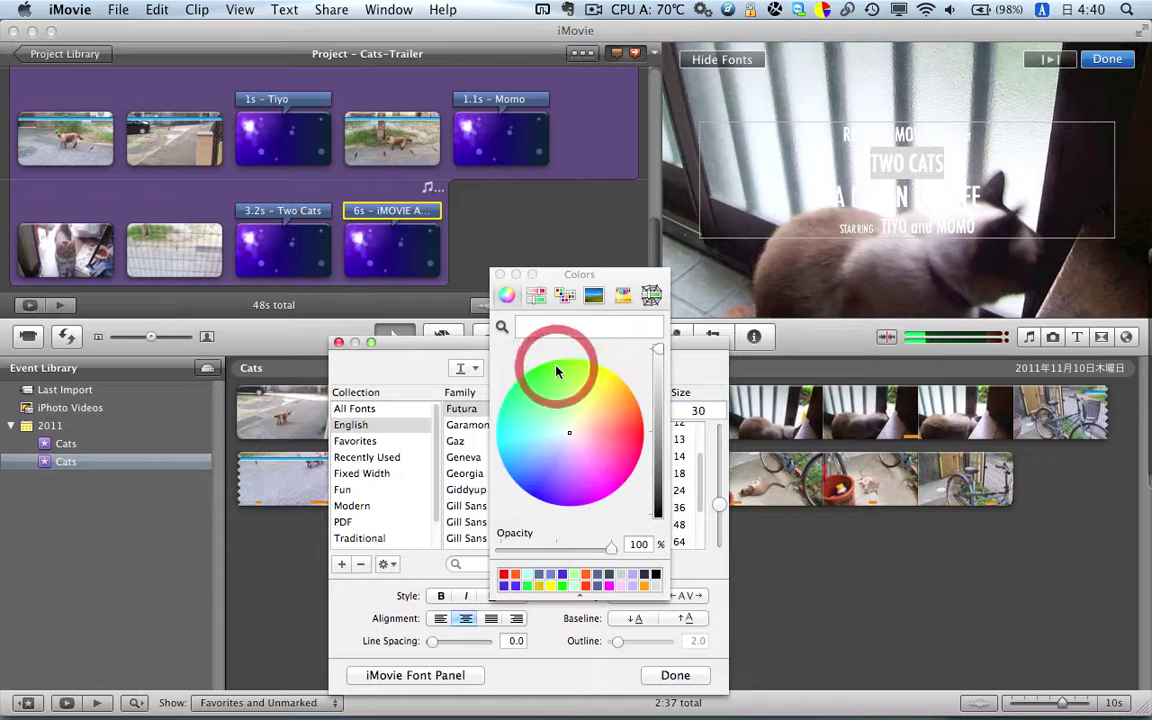
left_click(647, 589)
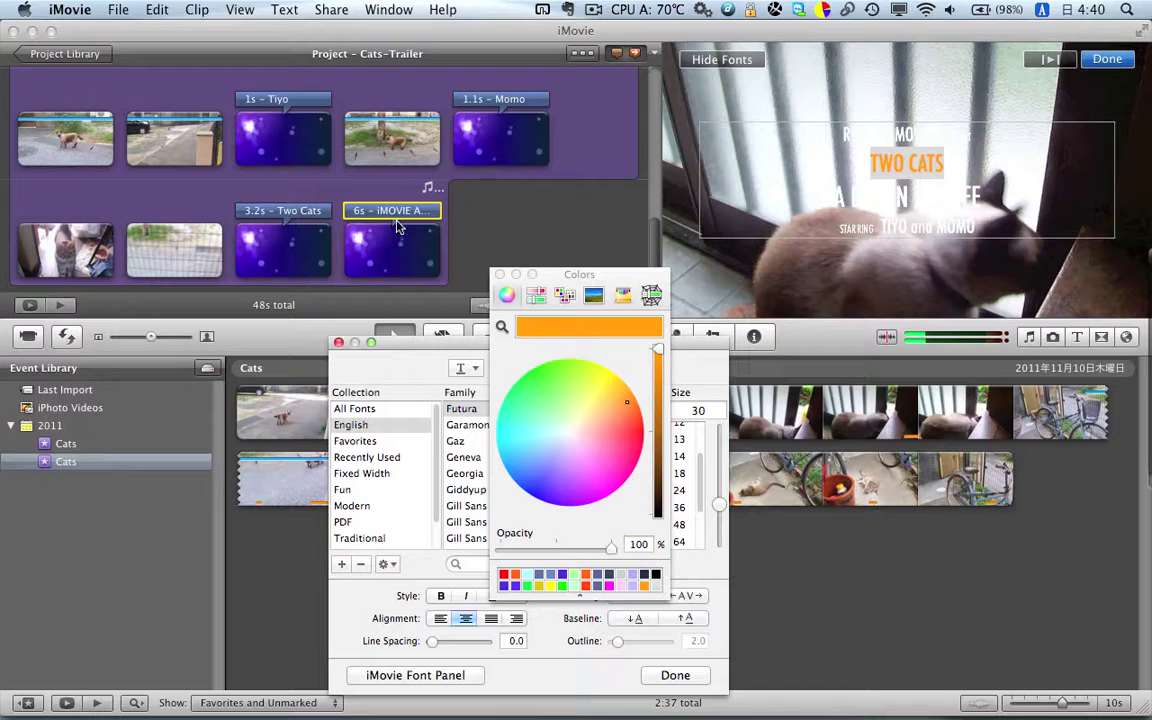
left_click(397, 216)
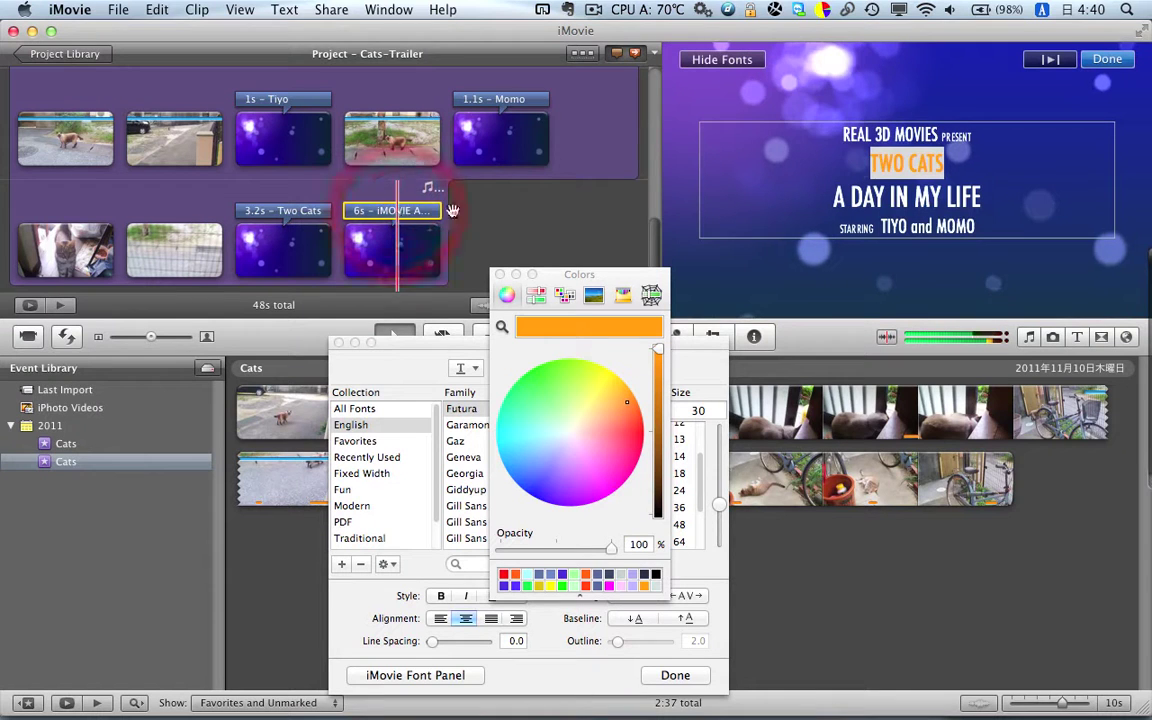
Step: Colour the "A DAY IN MY LIFE" line magenta and close the Colors window
left_click(833, 200)
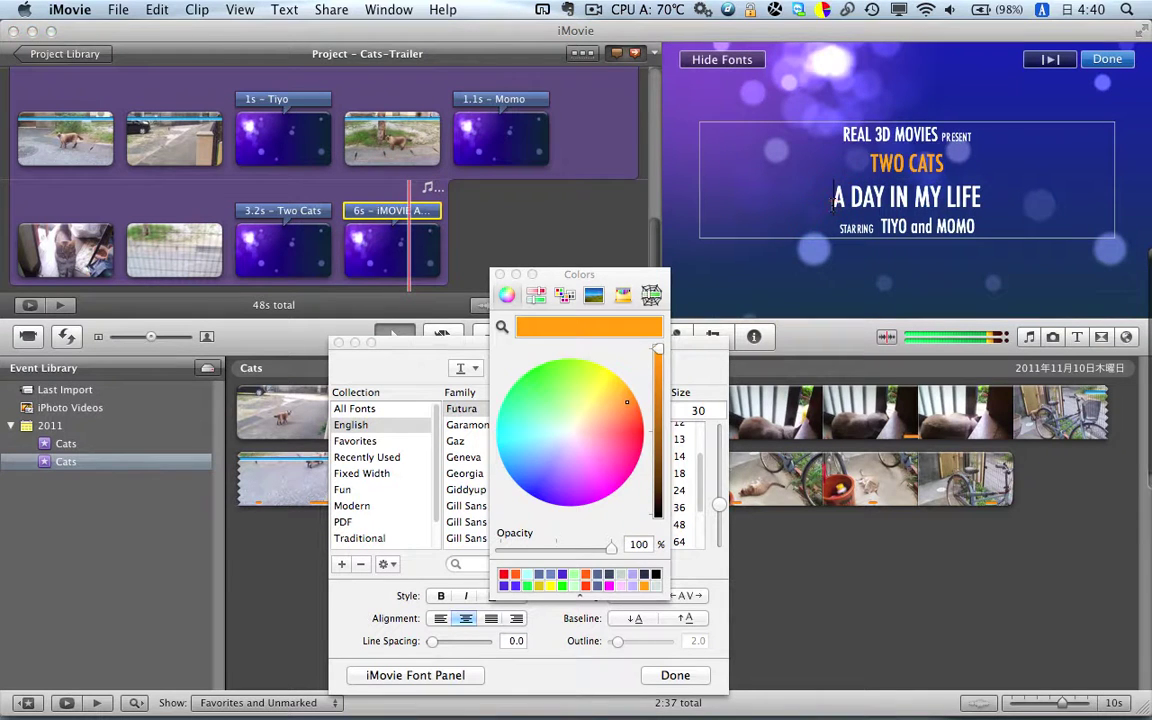
left_click(982, 204, "shift")
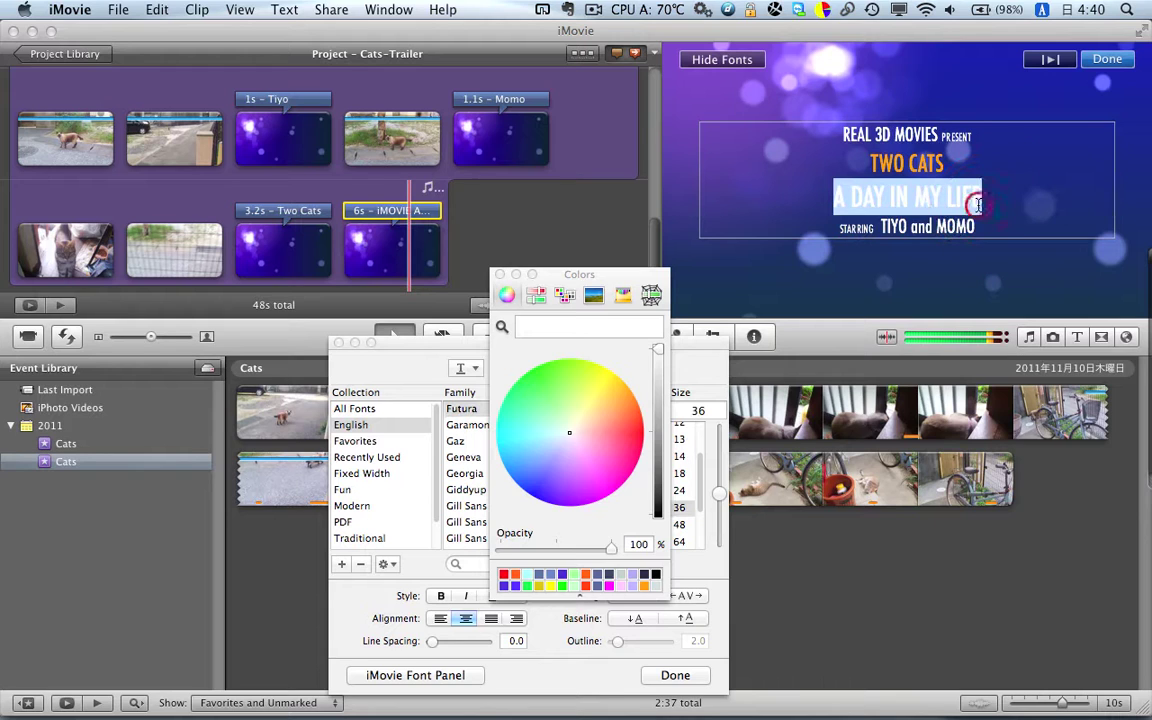
left_click(609, 586)
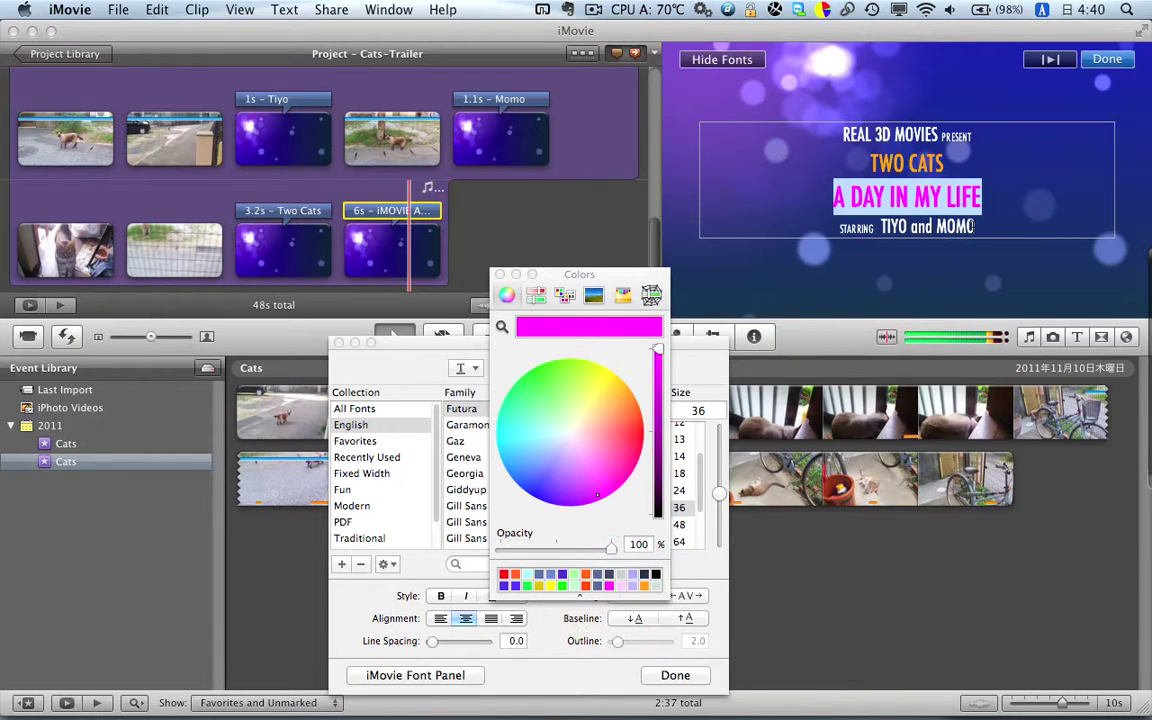
left_click(1004, 222)
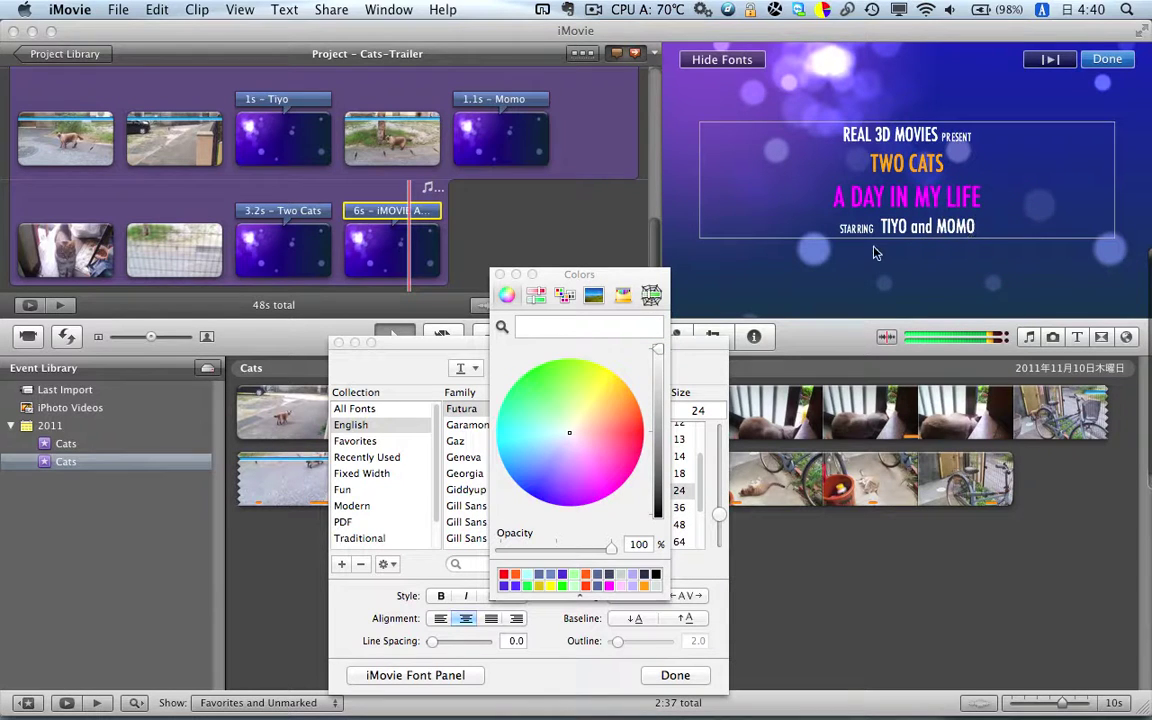
left_click(502, 277)
Step: Close the Fonts window and play the project from its beginning to review the edited titles
scroll(516, 186, "up", 5)
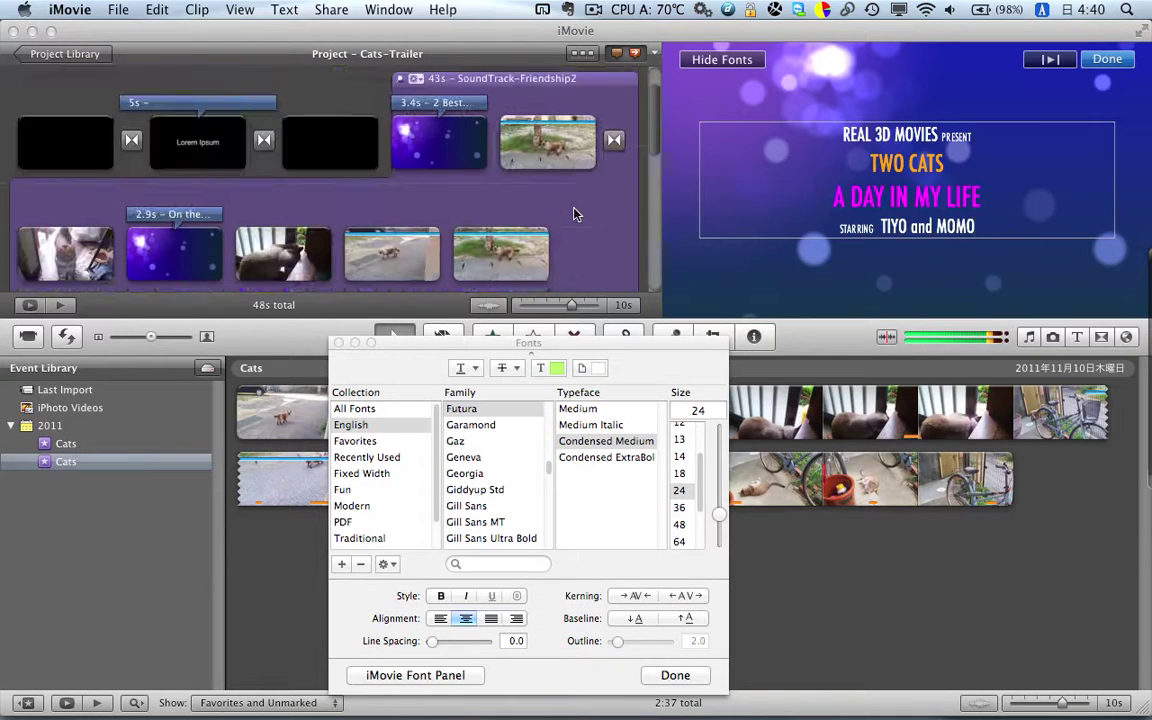
left_click(22, 108)
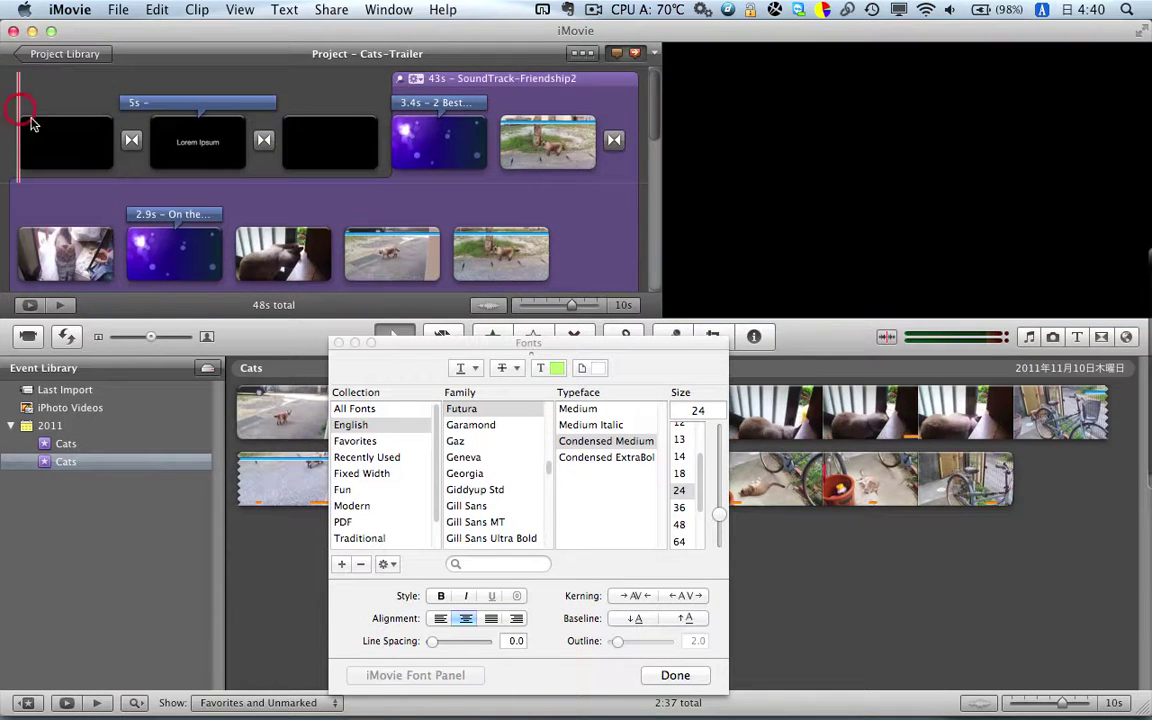
left_click(337, 343)
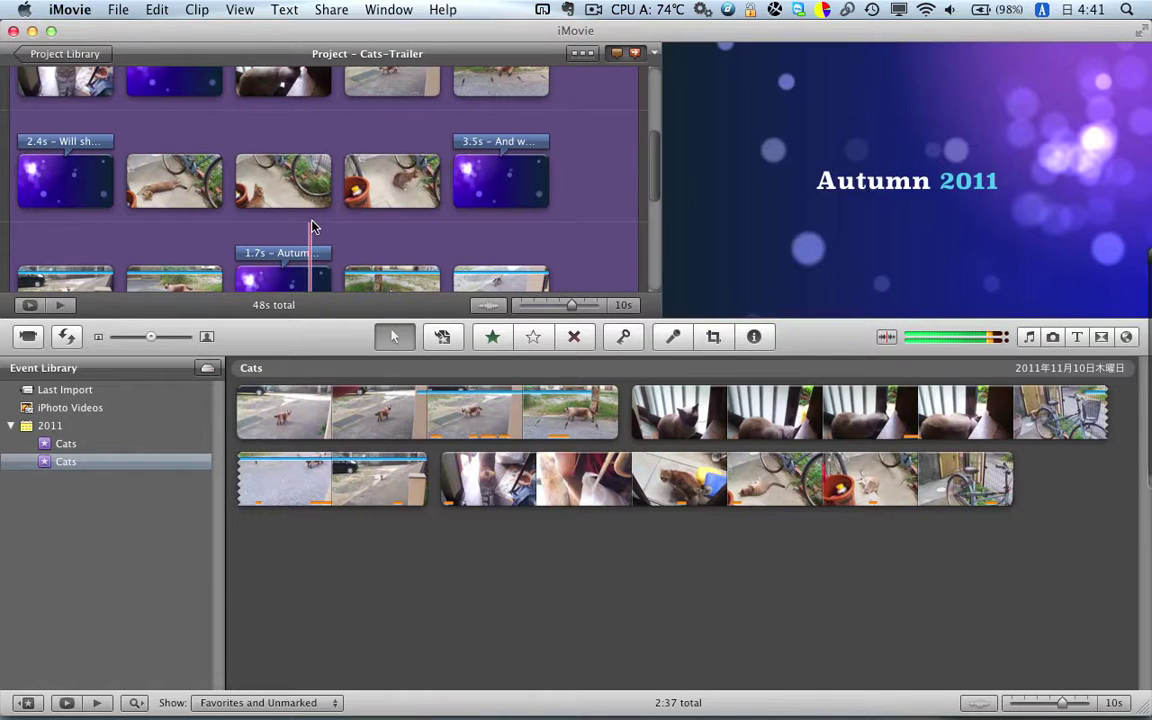
key("space")
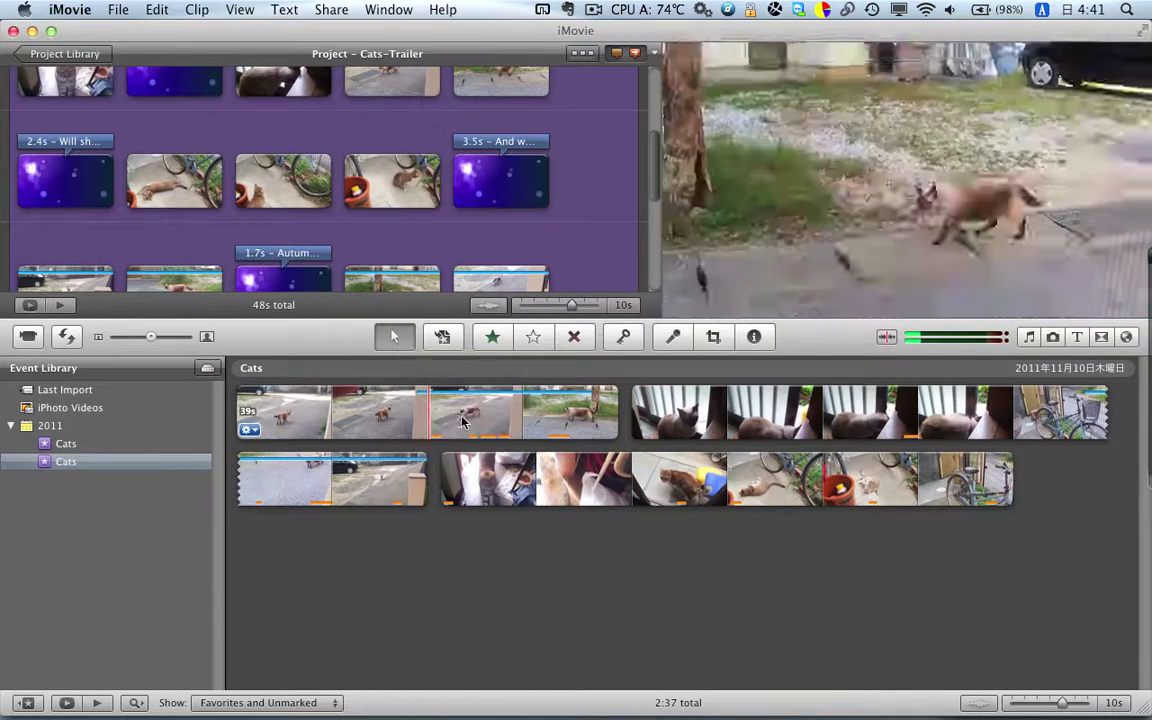